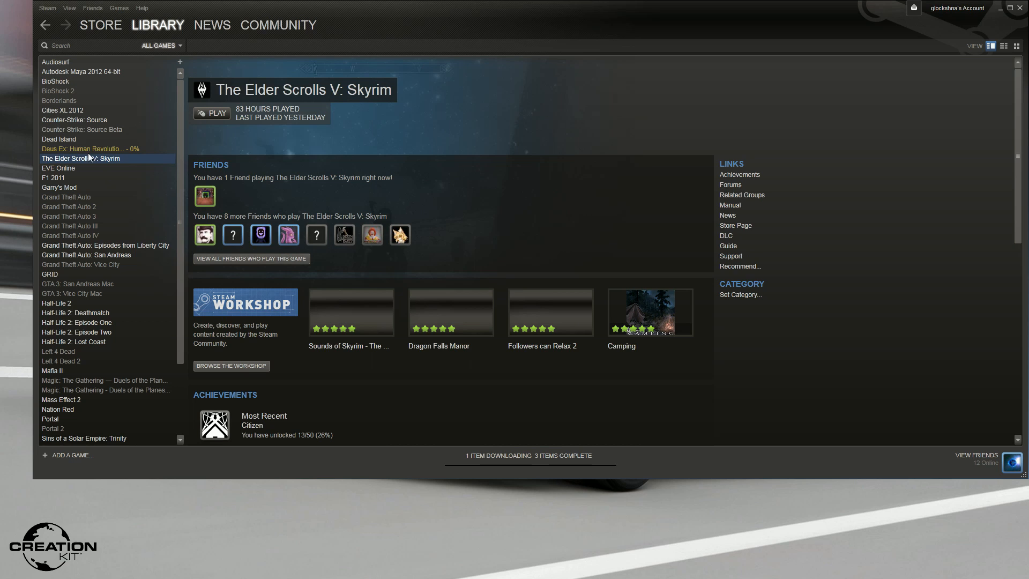
# - Pause the Deus Ex: Human Revolution download and reselect The Elder Scrolls V: Skyrim in the library
pyautogui.click(273, 126)
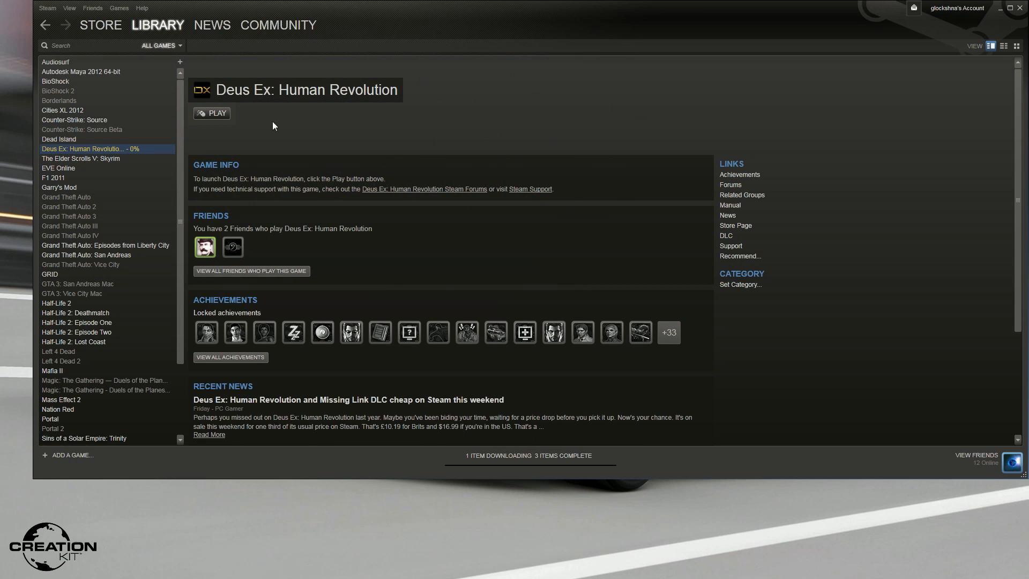
pyautogui.rightClick(125, 150)
pyautogui.click(167, 257)
pyautogui.click(107, 158)
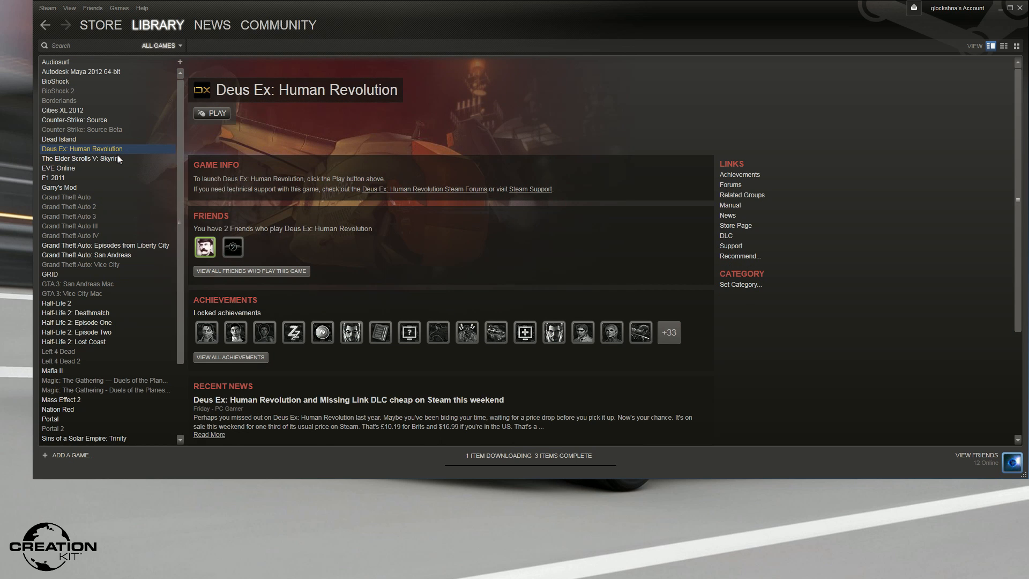
# - Filter the Steam library to Tools and add the Creation Kit to the favorites
pyautogui.click(173, 46)
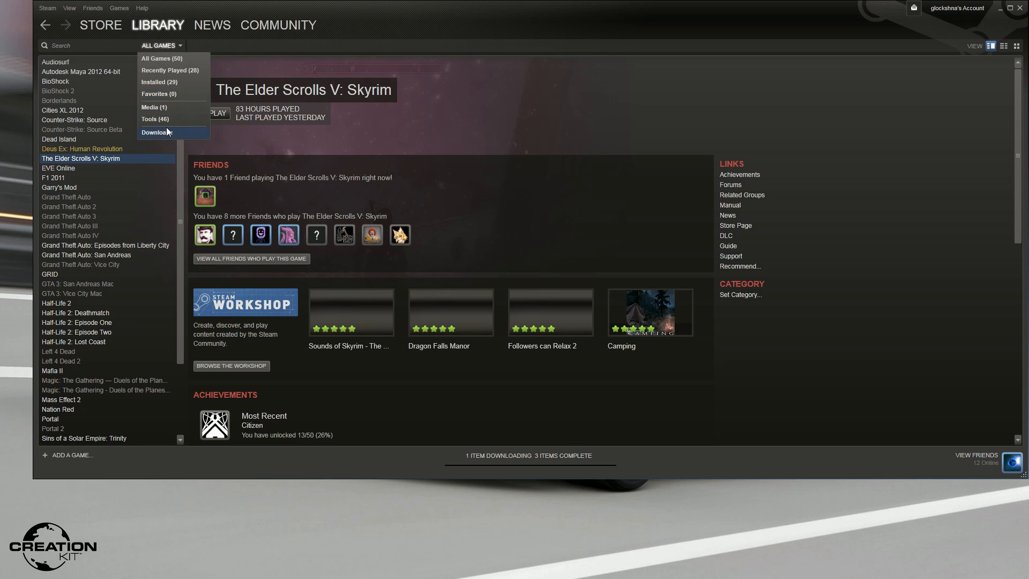
pyautogui.click(163, 122)
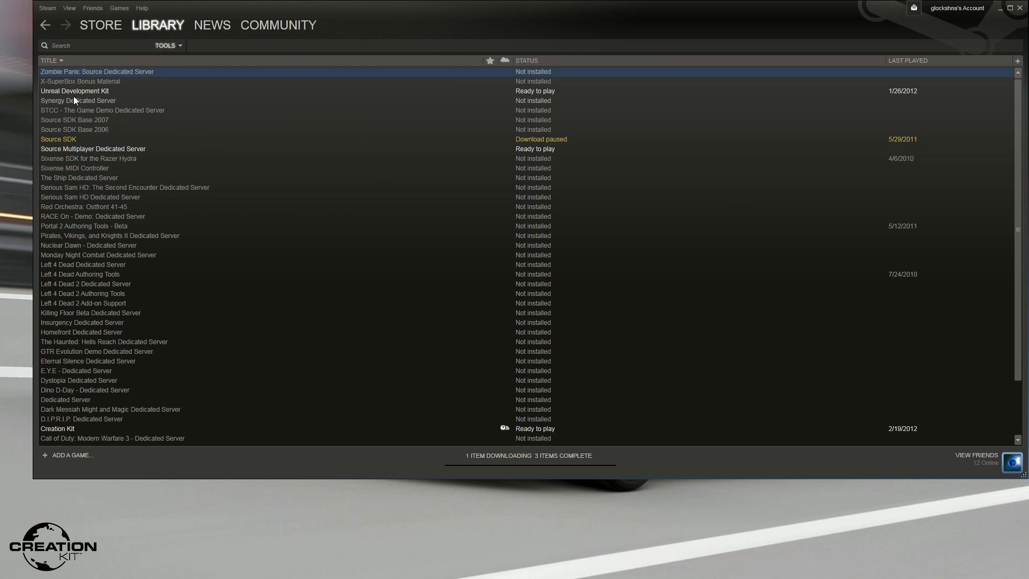
pyautogui.click(98, 362)
pyautogui.rightClick(102, 429)
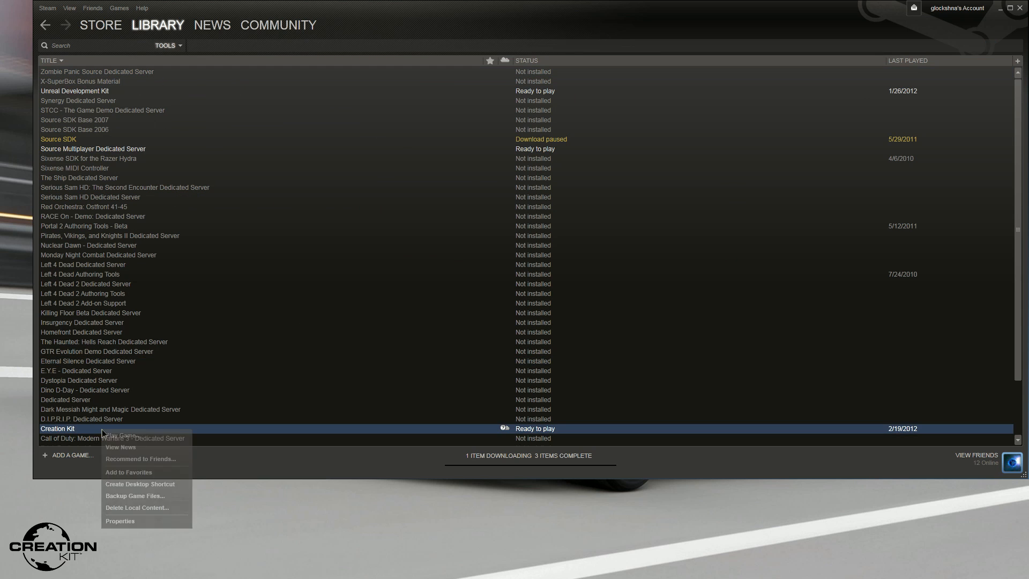
pyautogui.click(153, 472)
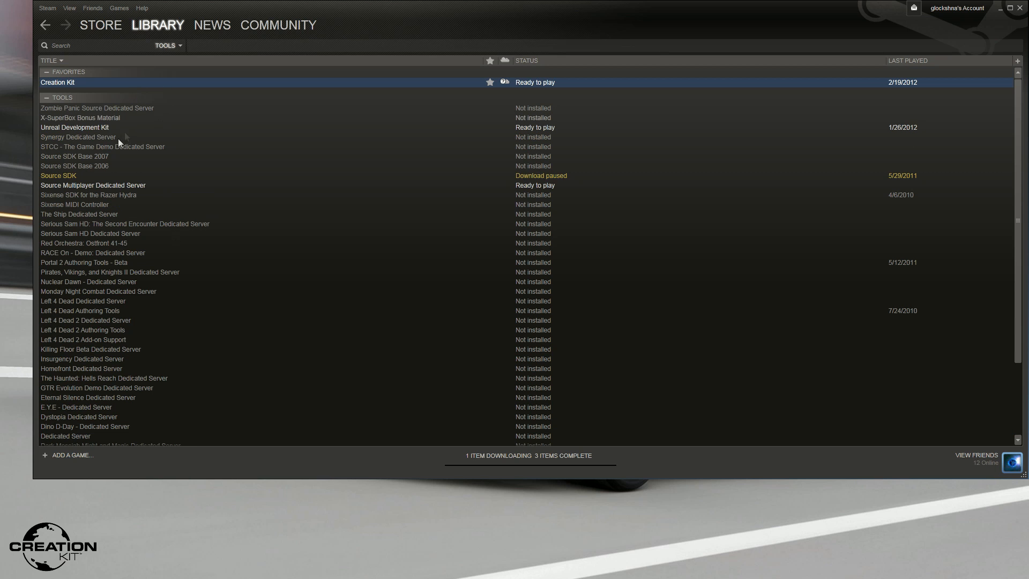
# - Keep the library filtered to Tools and launch the Creation Kit
pyautogui.click(168, 46)
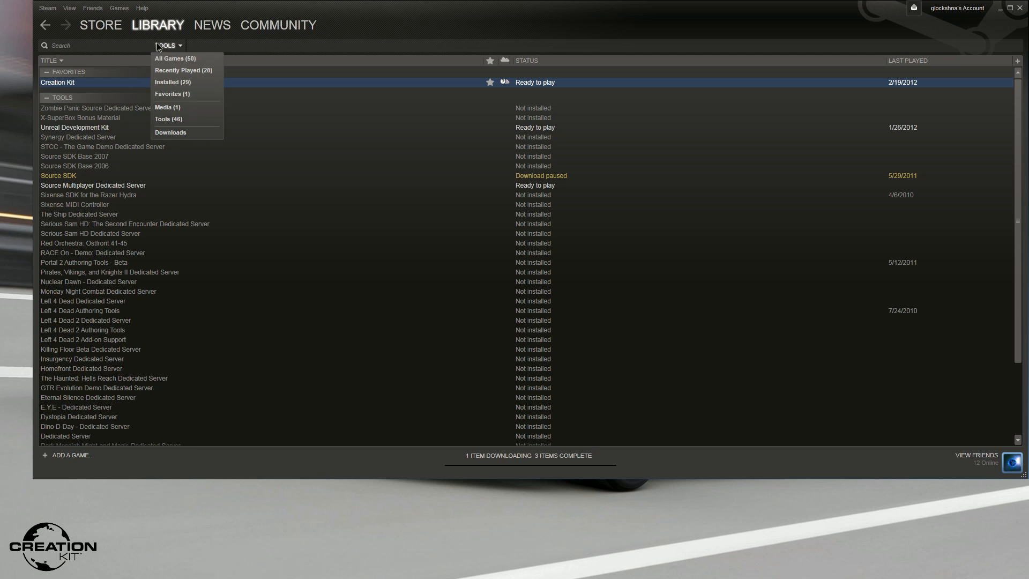
pyautogui.click(179, 117)
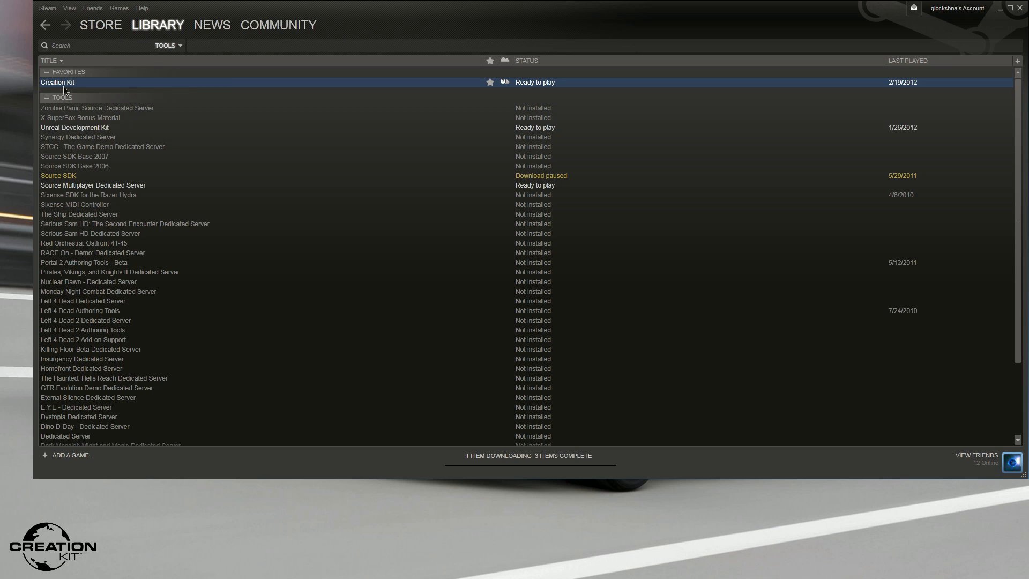
pyautogui.doubleClick(459, 84)
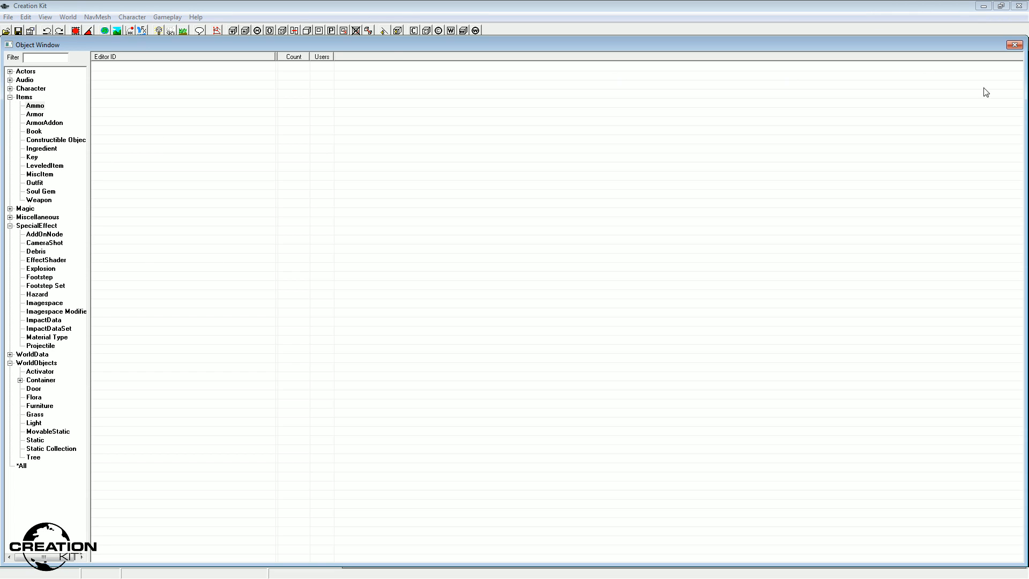
# - Narrow the Object Window to uncover the Render Window and Cell View
pyautogui.moveTo(1021, 90); pyautogui.dragTo(339, 88)
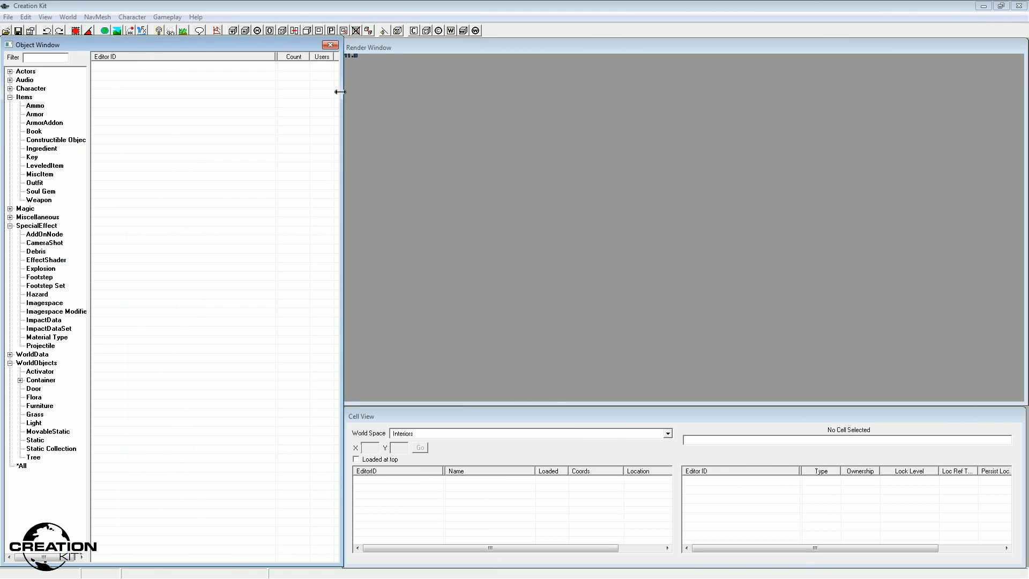
pyautogui.moveTo(151, 37); pyautogui.dragTo(153, 40)
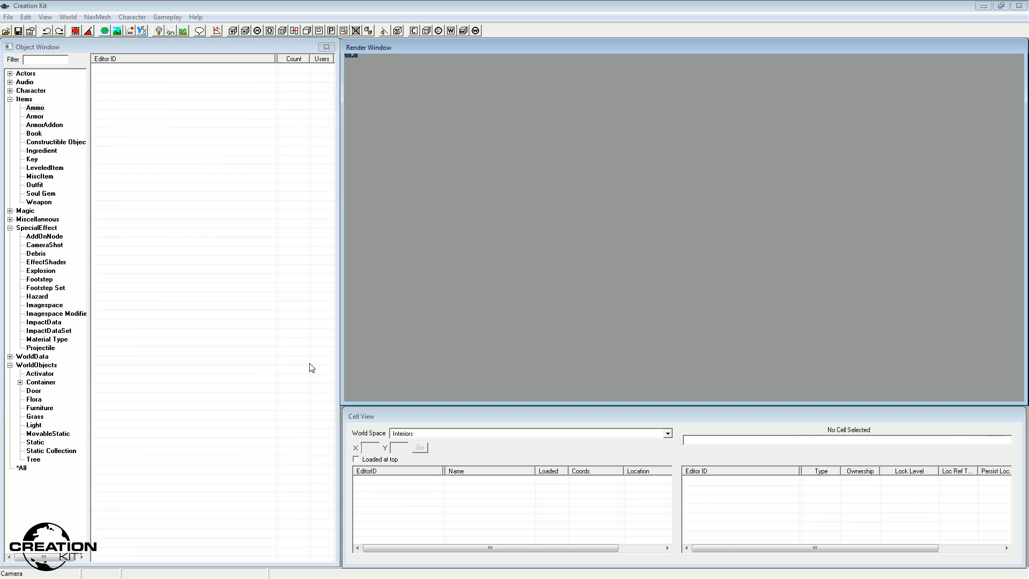
# - Collapse the Items, SpecialEffect and WorldObjects categories and widen the Object Window across the workspace
pyautogui.click(338, 173)
pyautogui.click(10, 99)
pyautogui.click(9, 124)
pyautogui.click(10, 142)
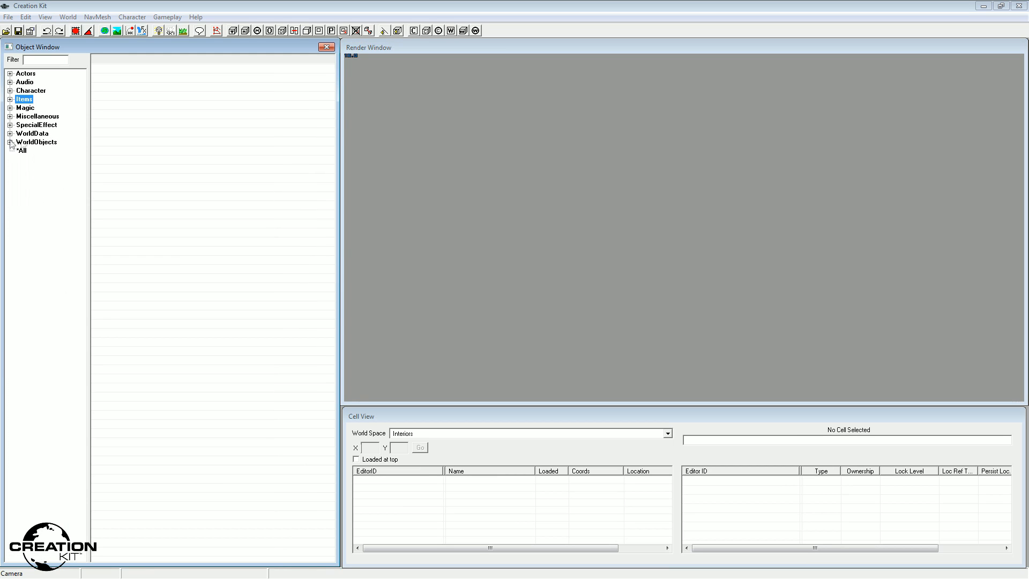
pyautogui.moveTo(338, 134); pyautogui.dragTo(1022, 133)
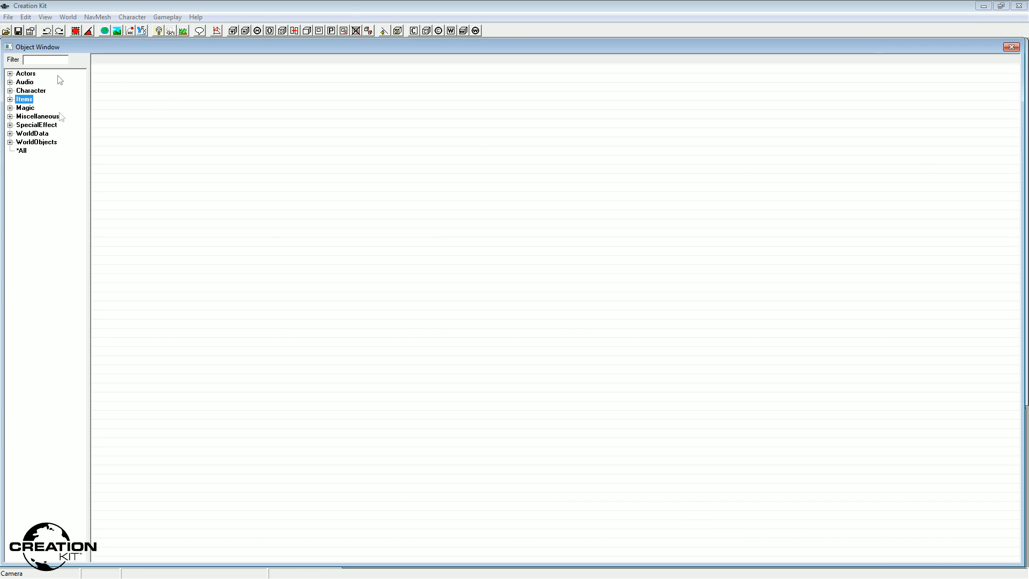
pyautogui.click(52, 4)
pyautogui.click(168, 144)
pyautogui.click(8, 16)
pyautogui.click(45, 5)
pyautogui.click(7, 17)
pyautogui.click(6, 17)
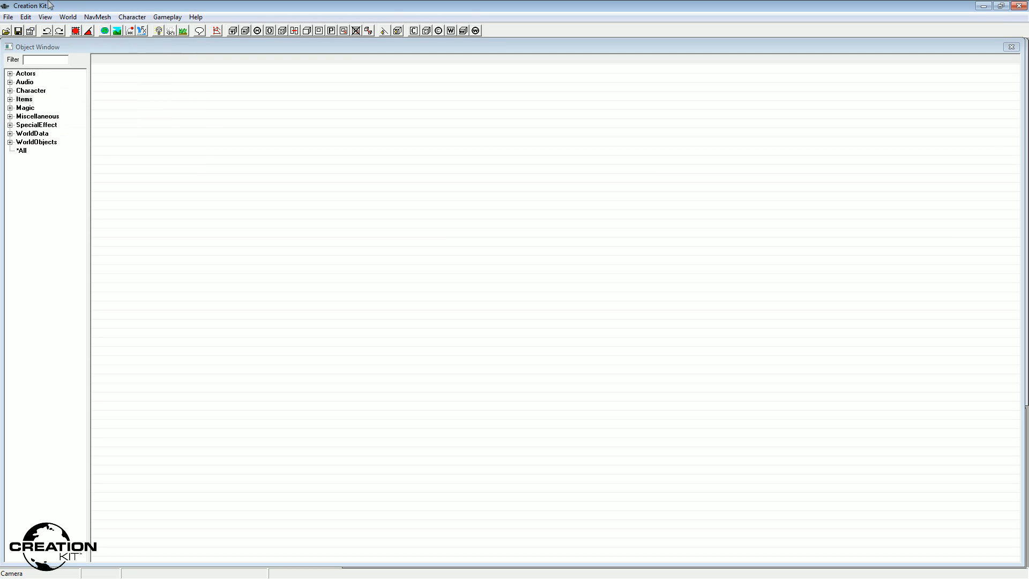
# - Open the plugin and master file selection and mark Skyrim.esm for loading
pyautogui.click(7, 17)
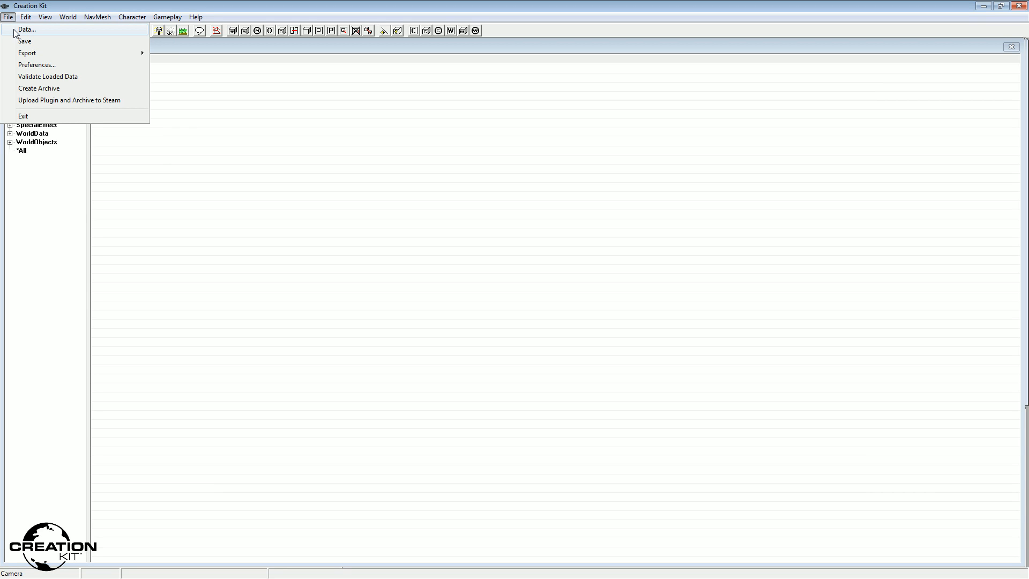
pyautogui.click(27, 29)
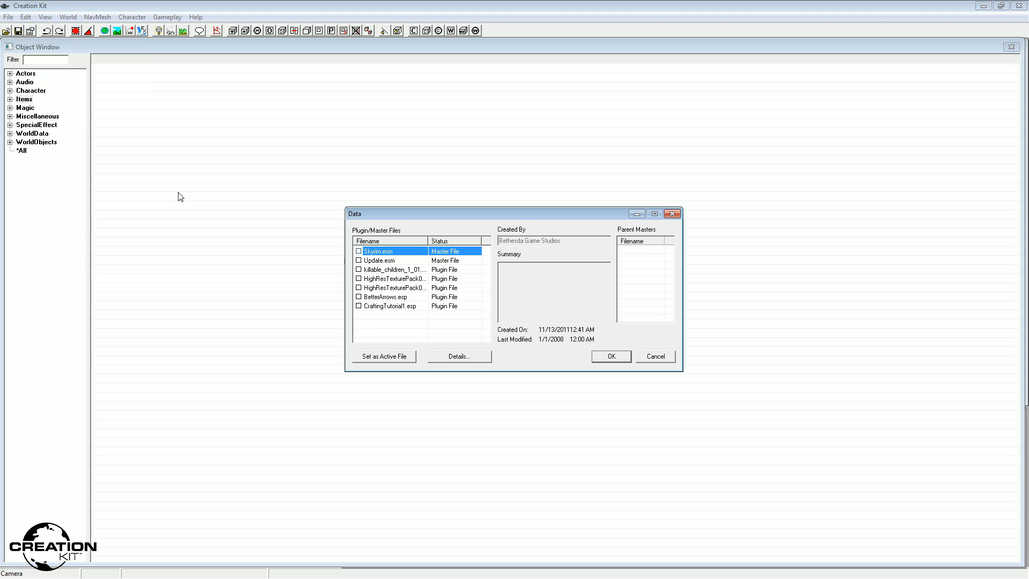
pyautogui.doubleClick(371, 252)
# - Look over the available master and plugin files, including the details of Skyrim.esm and CraftingTutorial1.esp
pyautogui.click(382, 290)
pyautogui.moveTo(386, 330); pyautogui.dragTo(161, 230)
pyautogui.click(407, 297)
pyautogui.moveTo(405, 321); pyautogui.dragTo(270, 56)
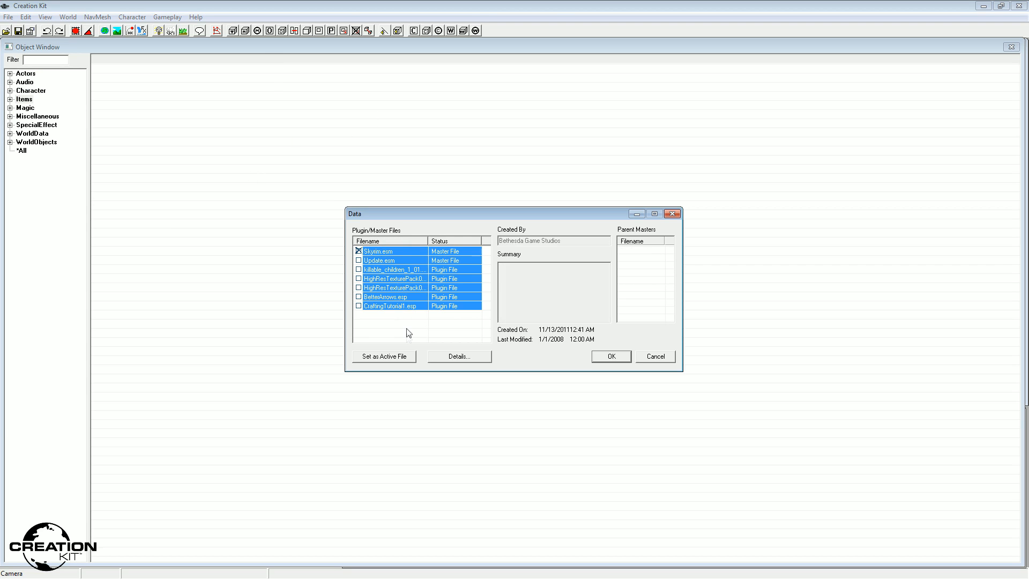
pyautogui.click(409, 336)
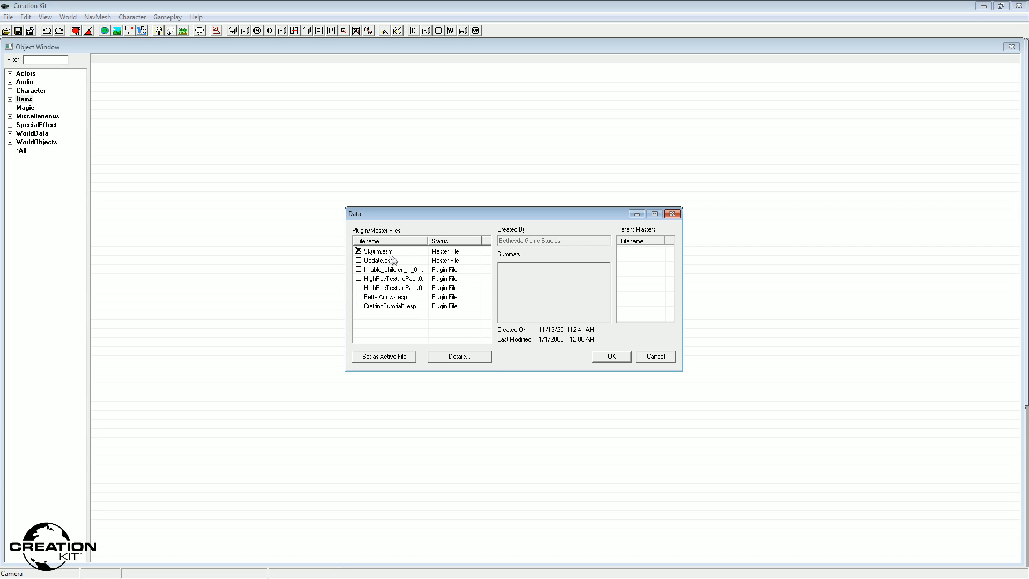
pyautogui.click(390, 252)
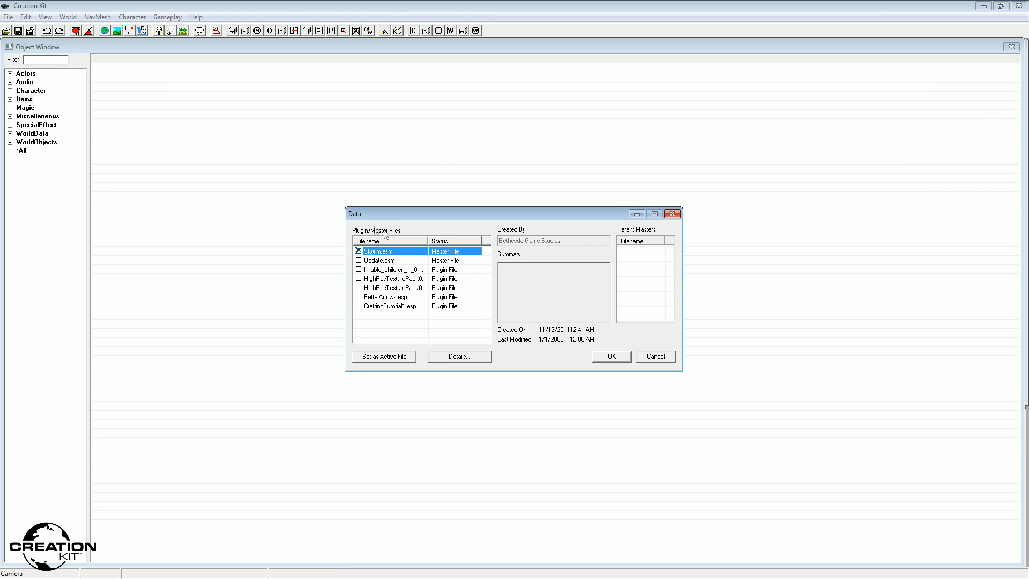
pyautogui.moveTo(426, 326); pyautogui.dragTo(318, 180)
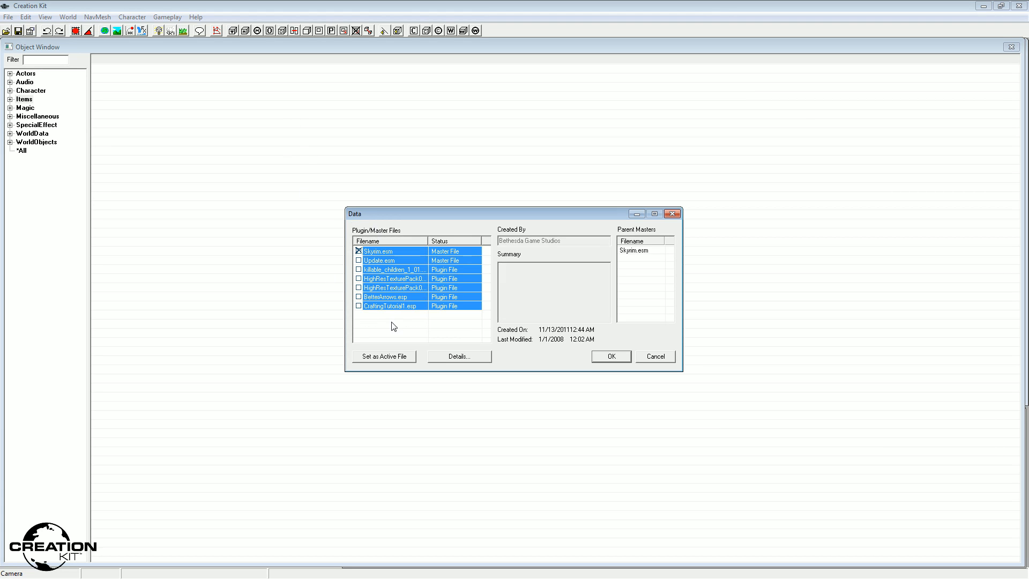
pyautogui.click(391, 320)
pyautogui.click(391, 307)
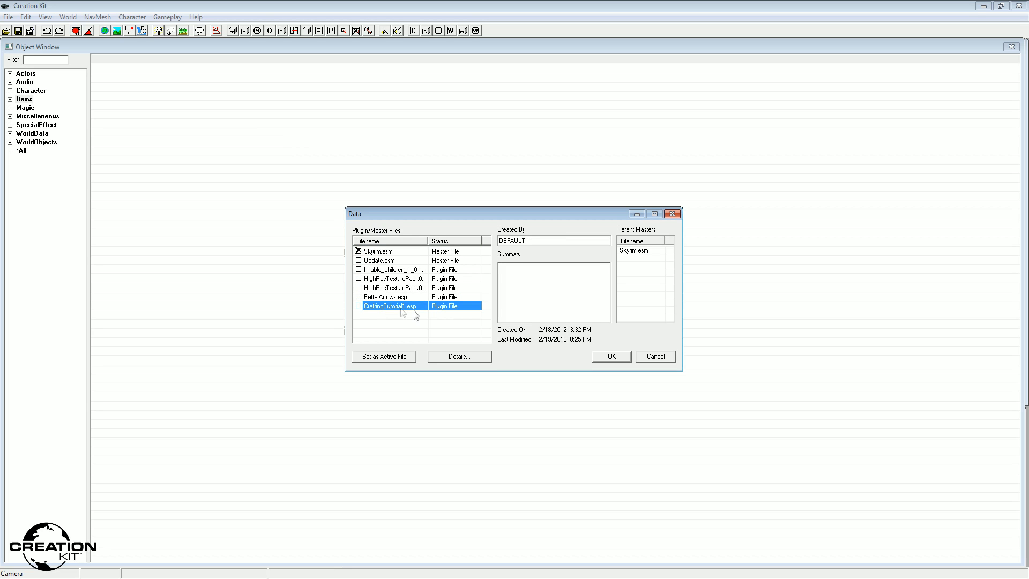
pyautogui.click(402, 335)
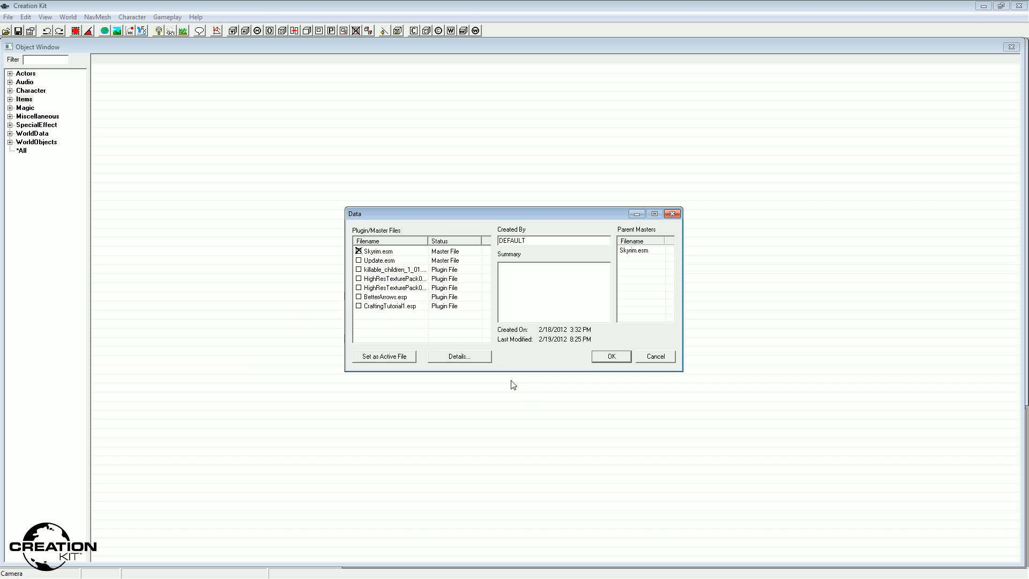
# - Close and reopen the data file selection and load the marked Skyrim.esm master file
pyautogui.click(10, 14)
pyautogui.click(654, 354)
pyautogui.click(8, 18)
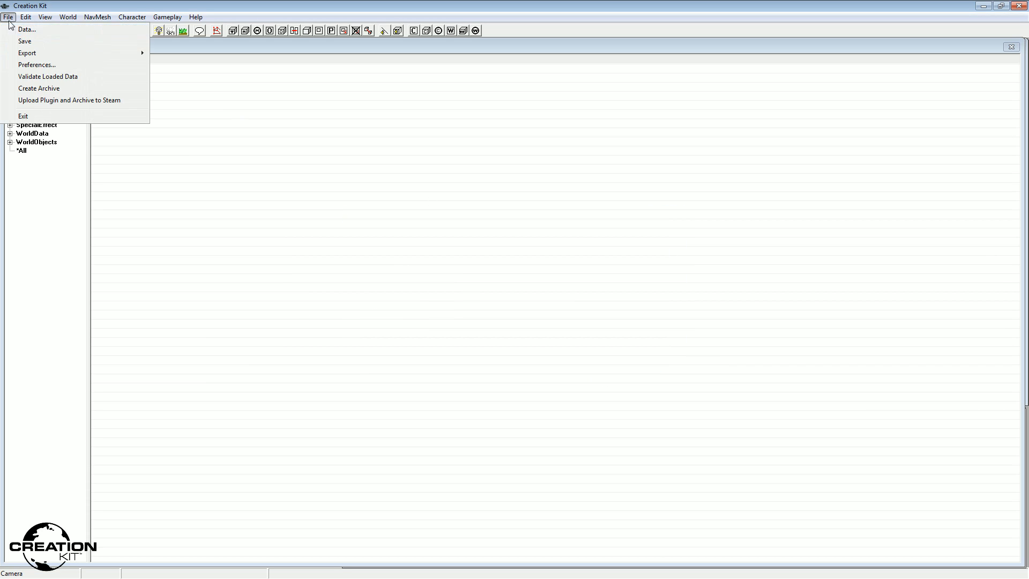
pyautogui.click(11, 31)
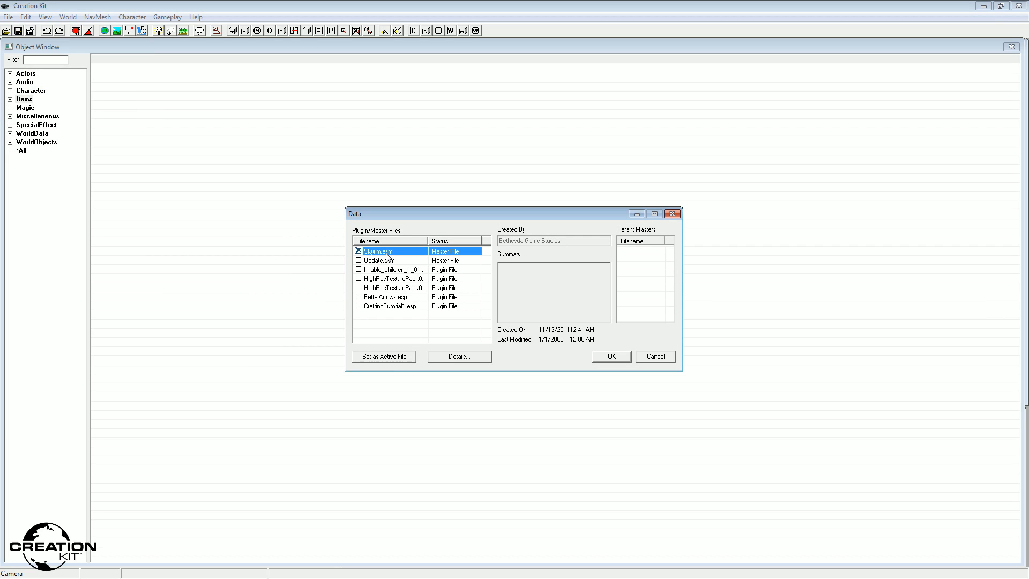
pyautogui.click(609, 356)
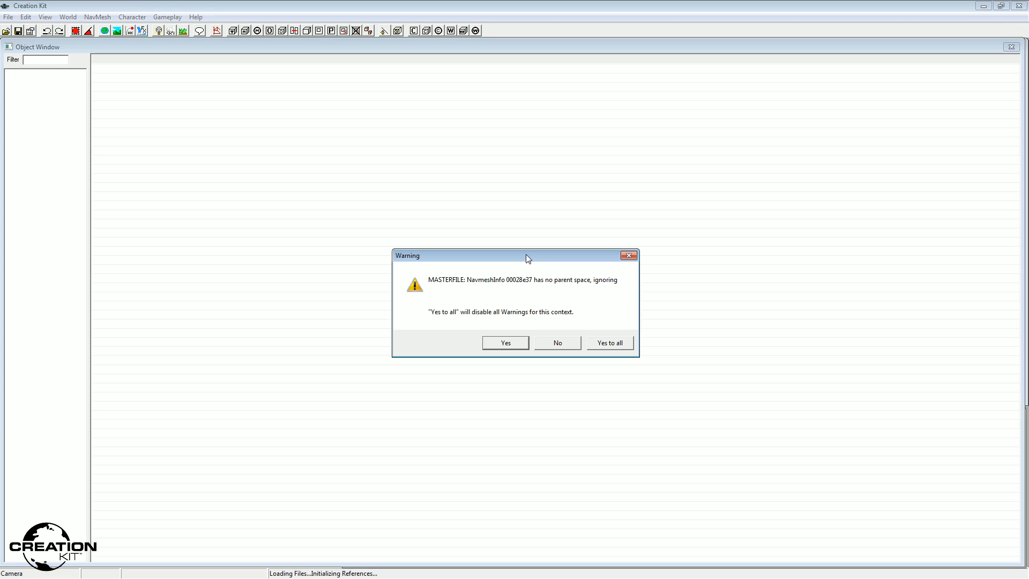
# - Move the loading warning aside and accept all warnings for this context
pyautogui.moveTo(530, 259); pyautogui.dragTo(447, 213)
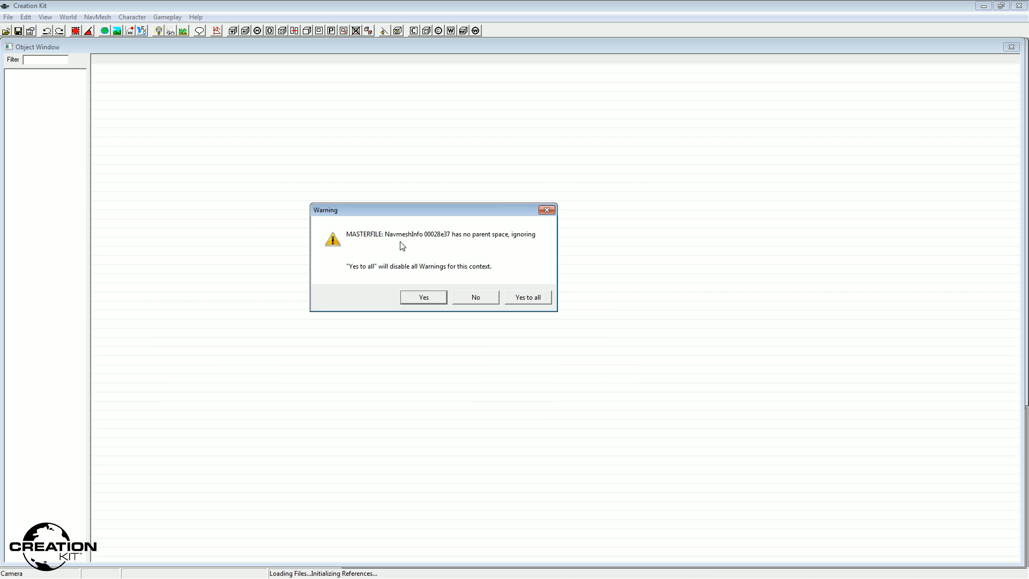
pyautogui.moveTo(389, 215); pyautogui.dragTo(385, 238)
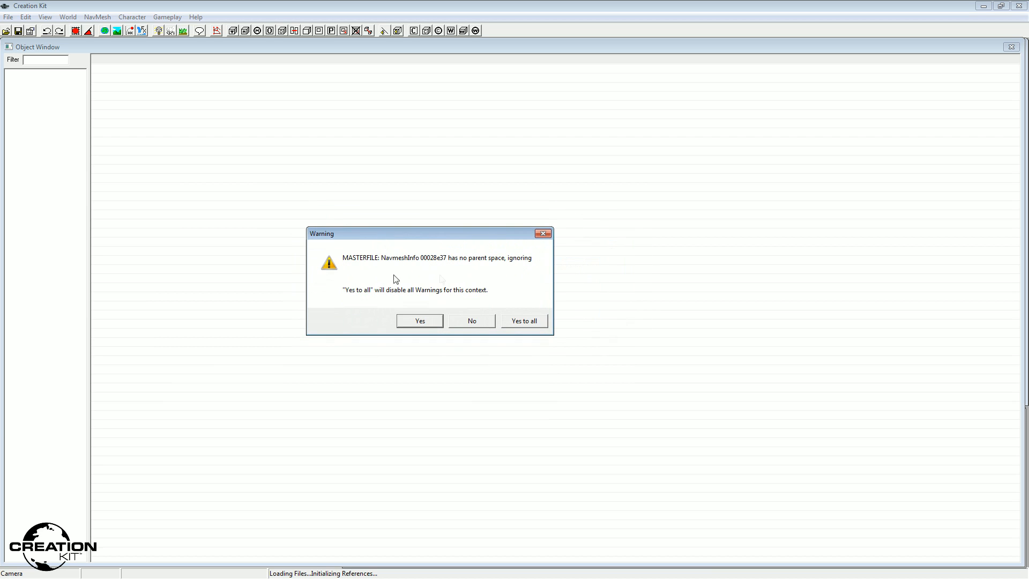
pyautogui.click(522, 321)
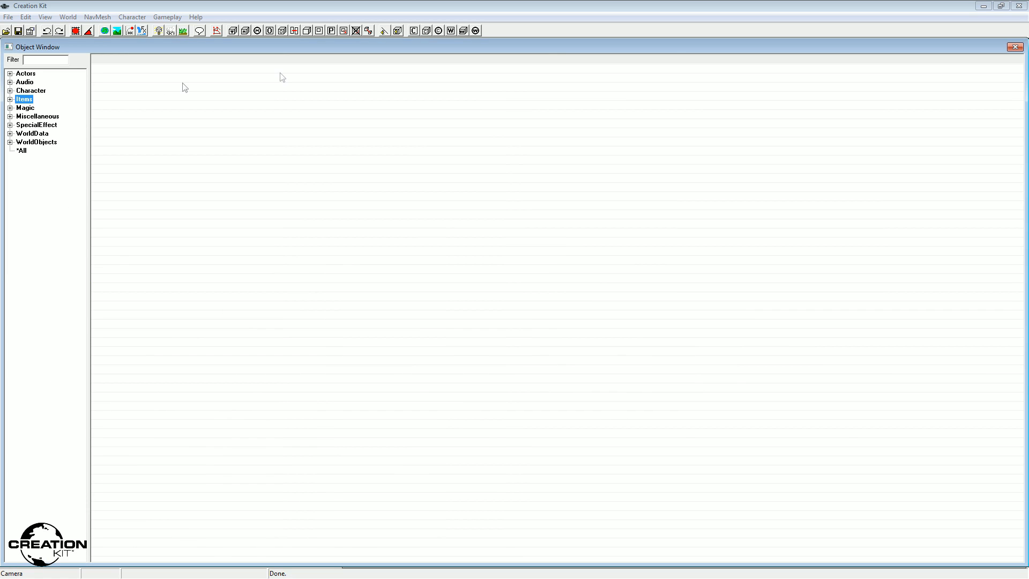
# - Save the plugin as CraftingTutorial1.esp in the Skyrim Data folder, overwriting the existing file
pyautogui.click(30, 38)
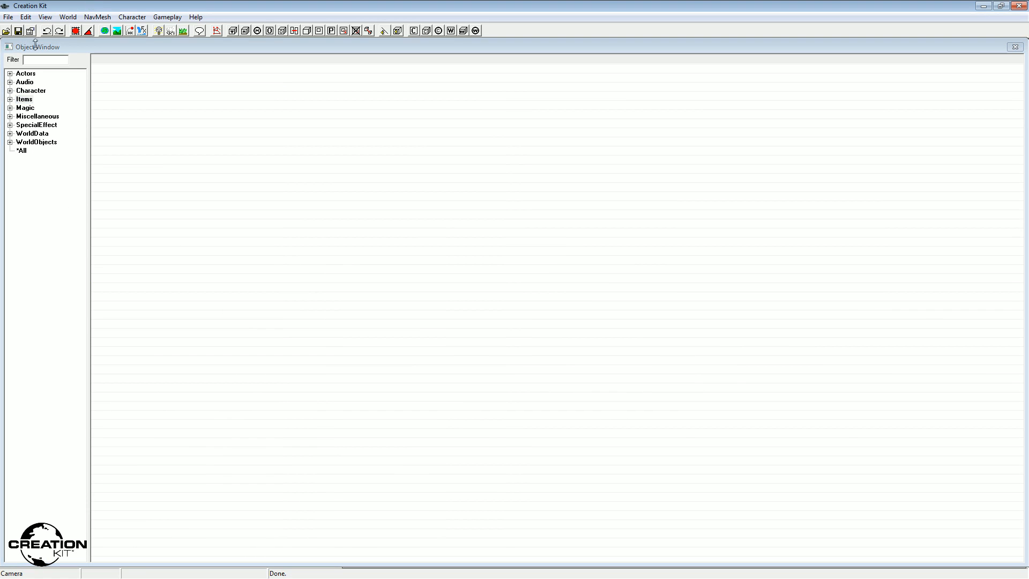
pyautogui.click(17, 32)
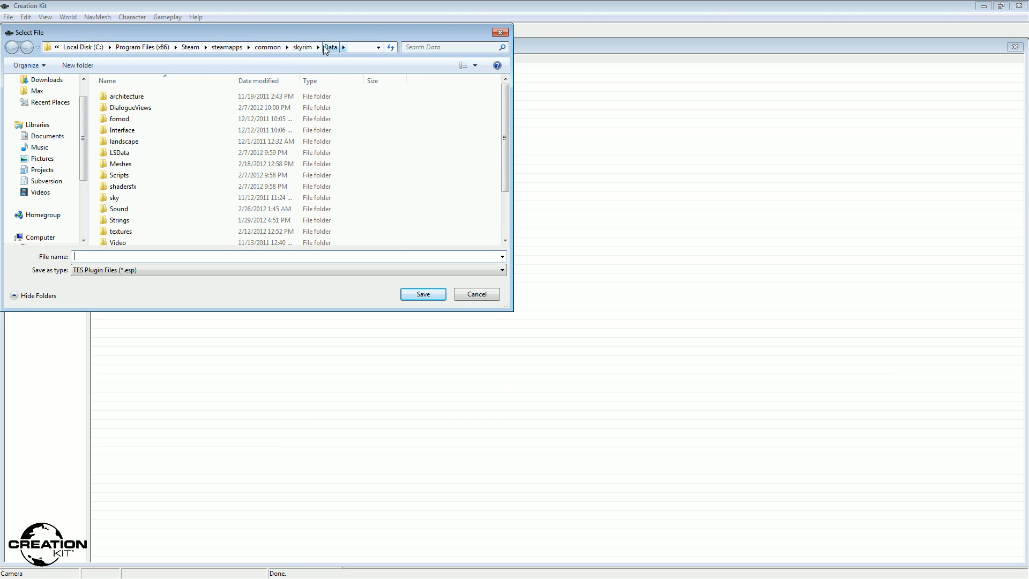
pyautogui.click(199, 213)
pyautogui.scroll(-2, 200, 212)
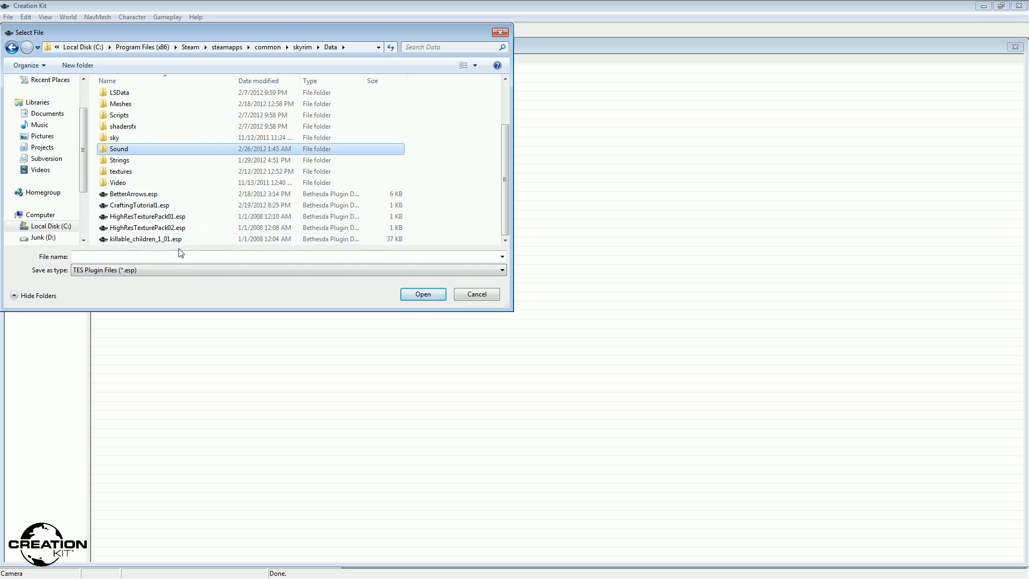
pyautogui.click(195, 219)
pyautogui.click(215, 194)
pyautogui.doubleClick(133, 257)
pyautogui.click(124, 210)
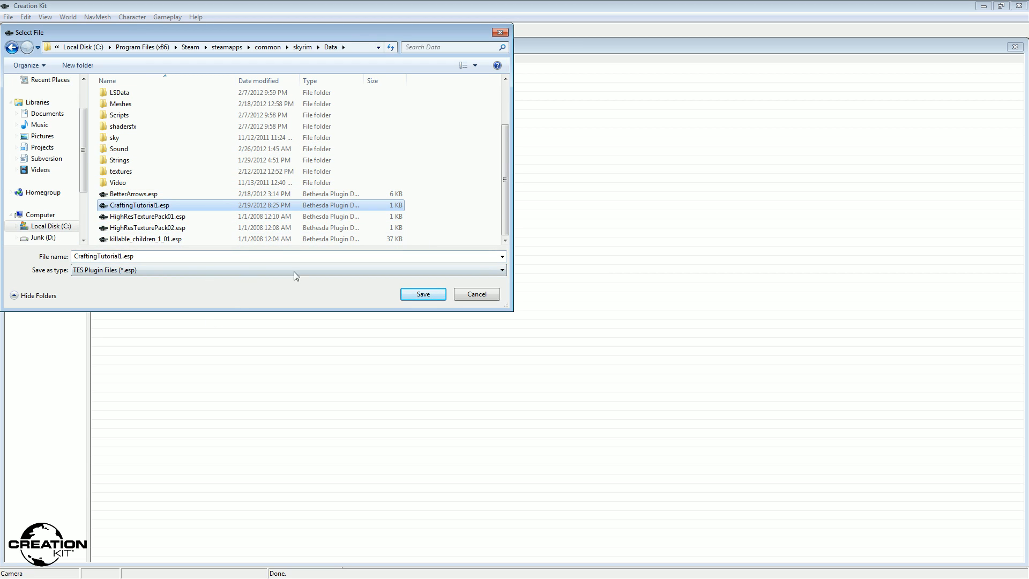
pyautogui.click(416, 296)
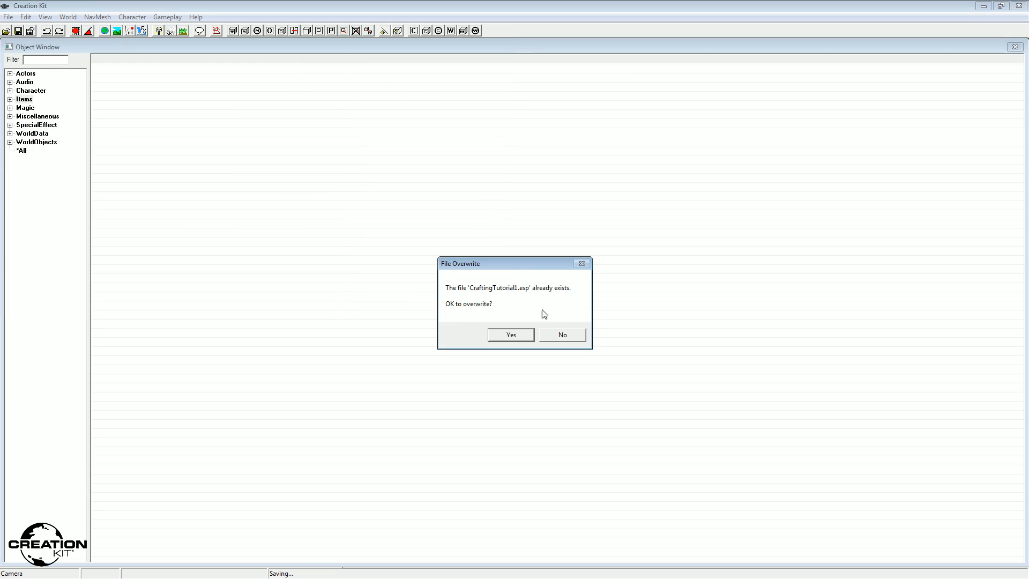
pyautogui.click(512, 335)
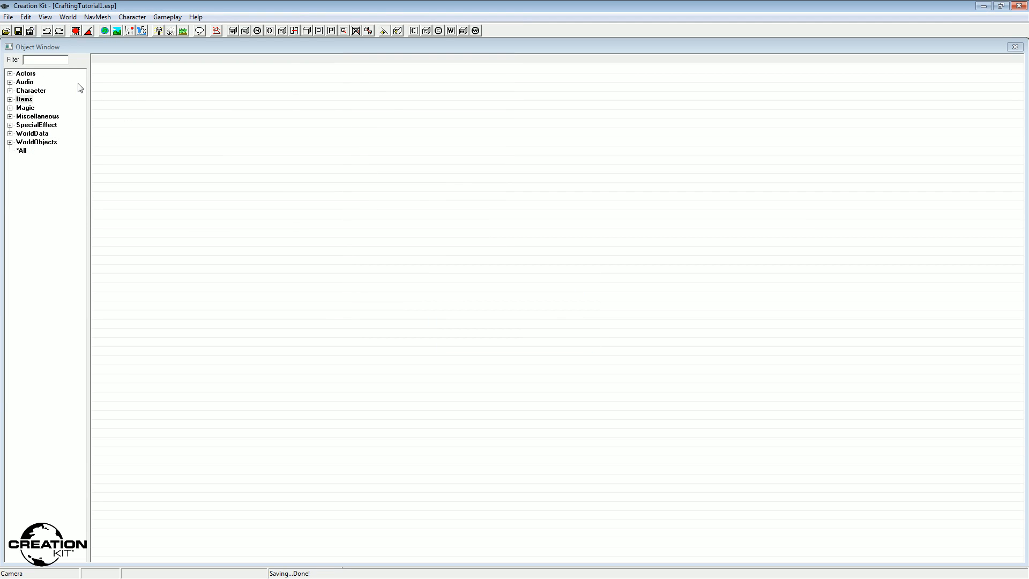
# - Review the CraftingTutorial1.esp entry in the data file selection, and close it without loading anything
pyautogui.click(13, 100)
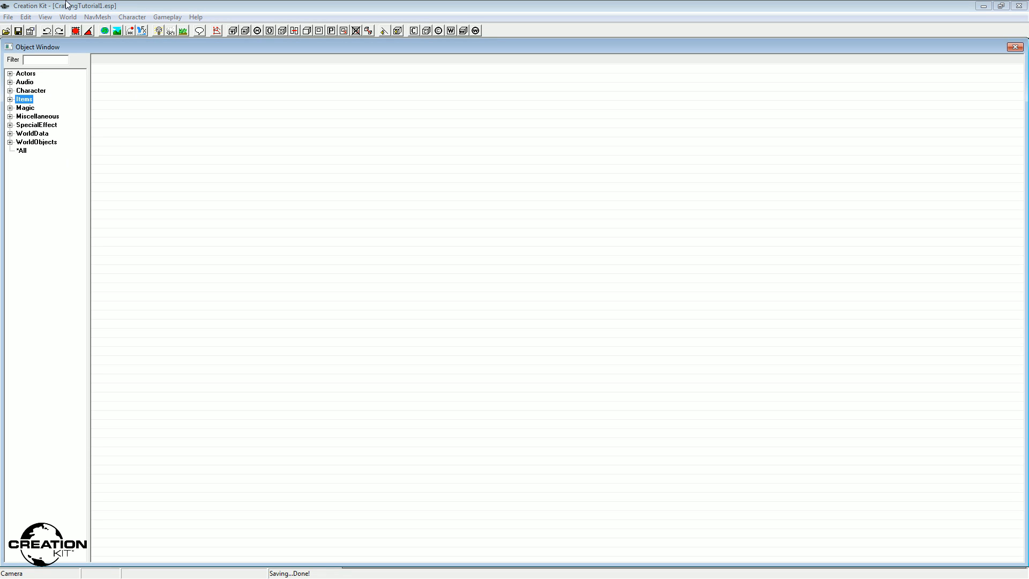
pyautogui.click(8, 17)
pyautogui.click(16, 29)
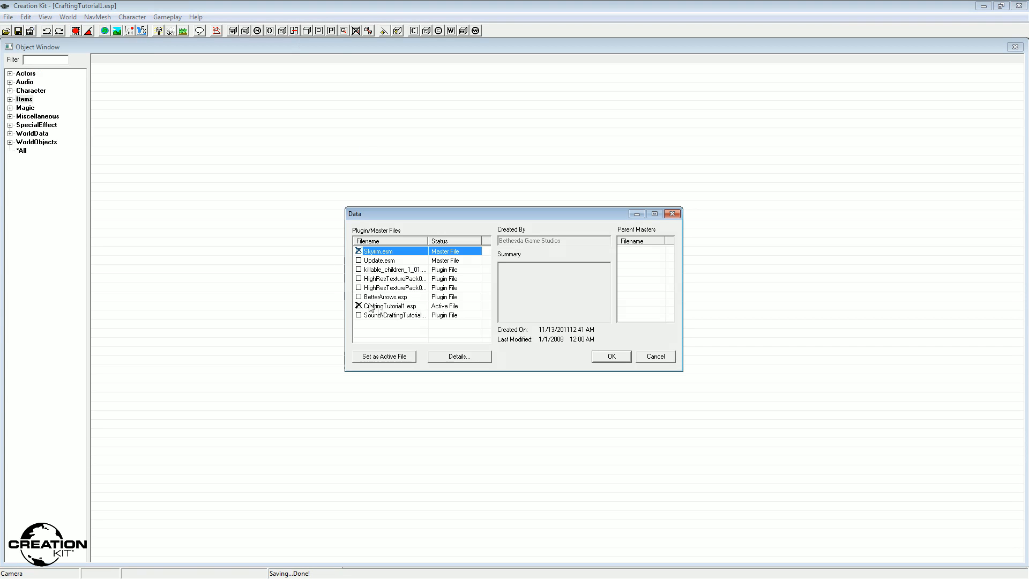
pyautogui.click(389, 306)
pyautogui.click(670, 359)
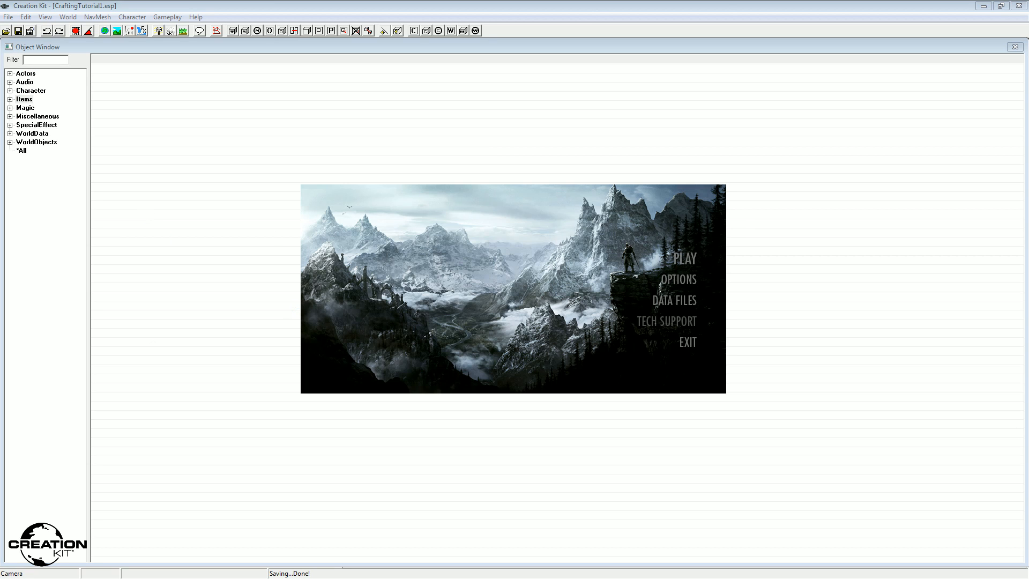
# - Check the load list in the Skyrim launcher's data files for CraftingTutorial1.esp, and exit the launcher without changes
pyautogui.click(701, 300)
pyautogui.click(478, 244)
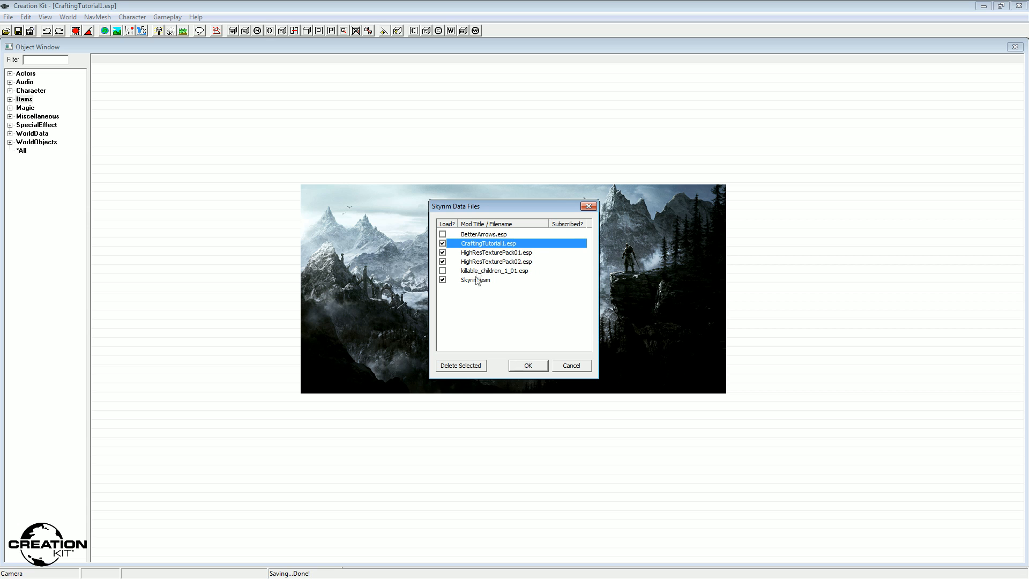
pyautogui.click(585, 363)
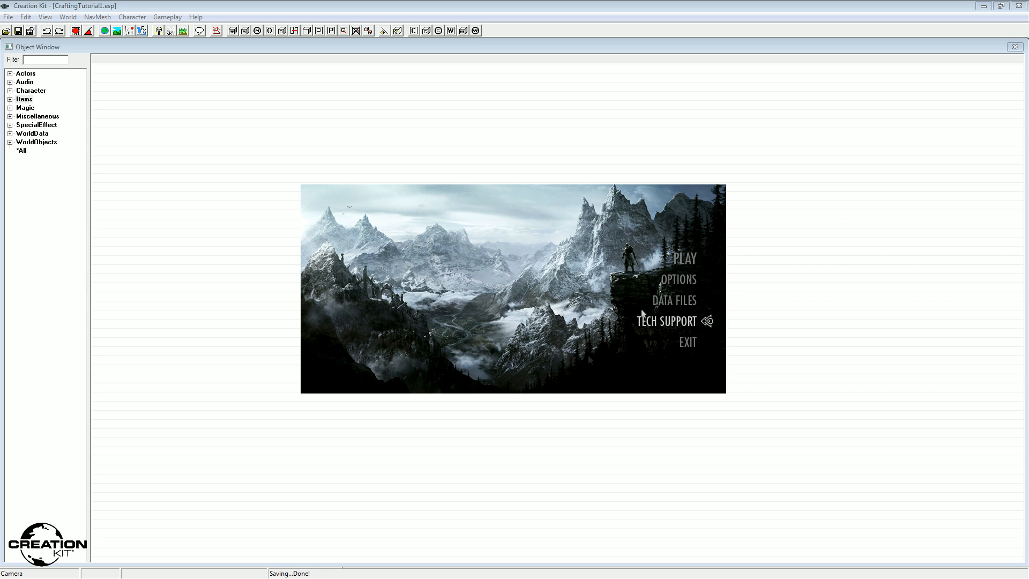
pyautogui.click(702, 339)
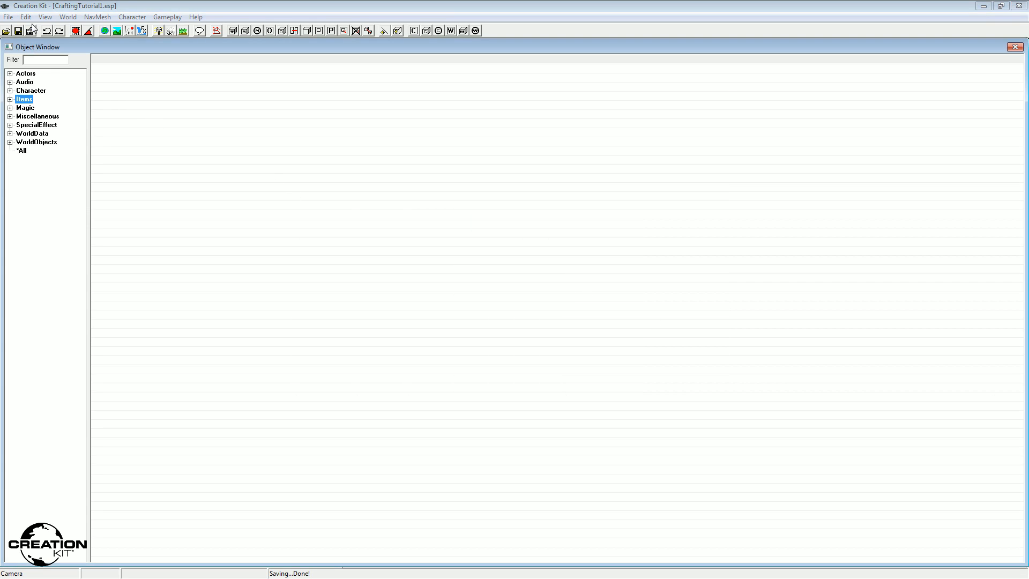
# - Recheck the marked Skyrim.esm and active CraftingTutorial1.esp in the data file selection, and cancel it
pyautogui.click(8, 17)
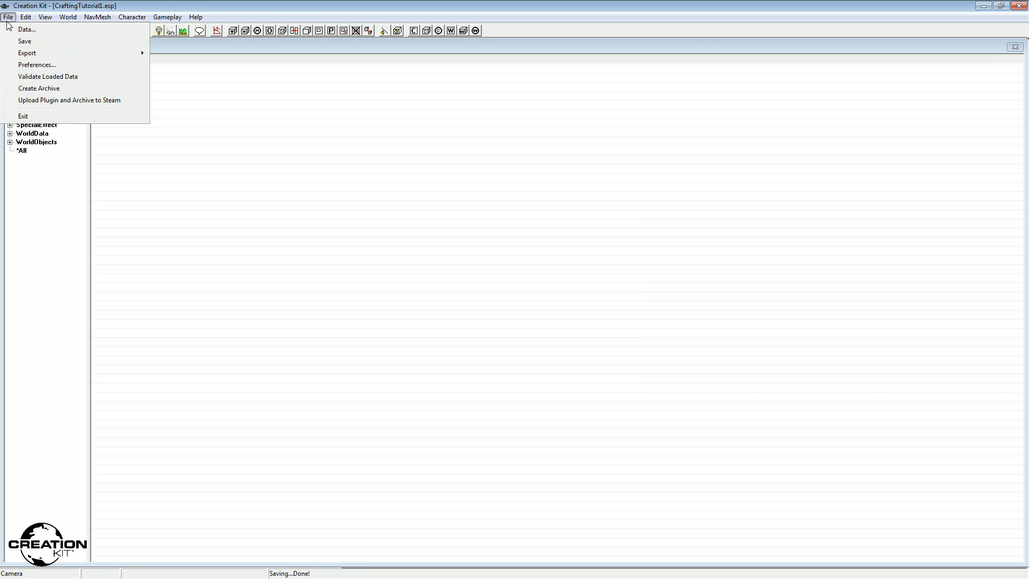
pyautogui.click(45, 17)
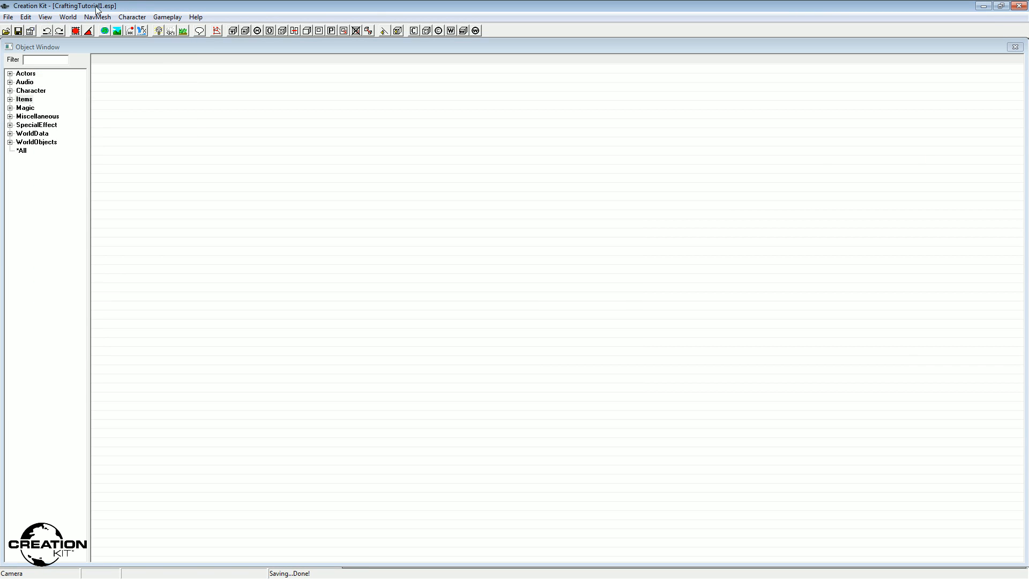
pyautogui.click(11, 18)
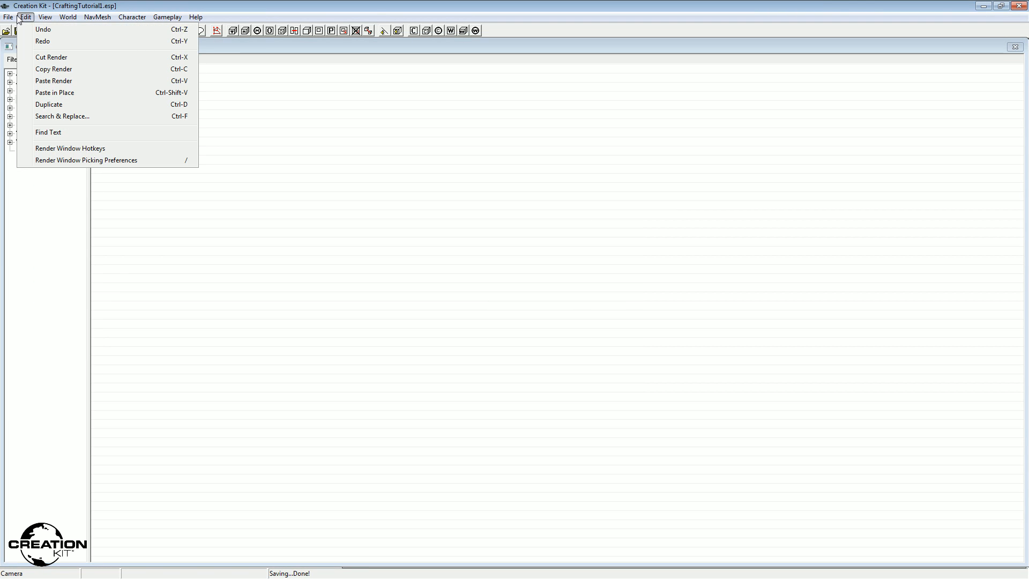
pyautogui.click(56, 3)
pyautogui.click(24, 187)
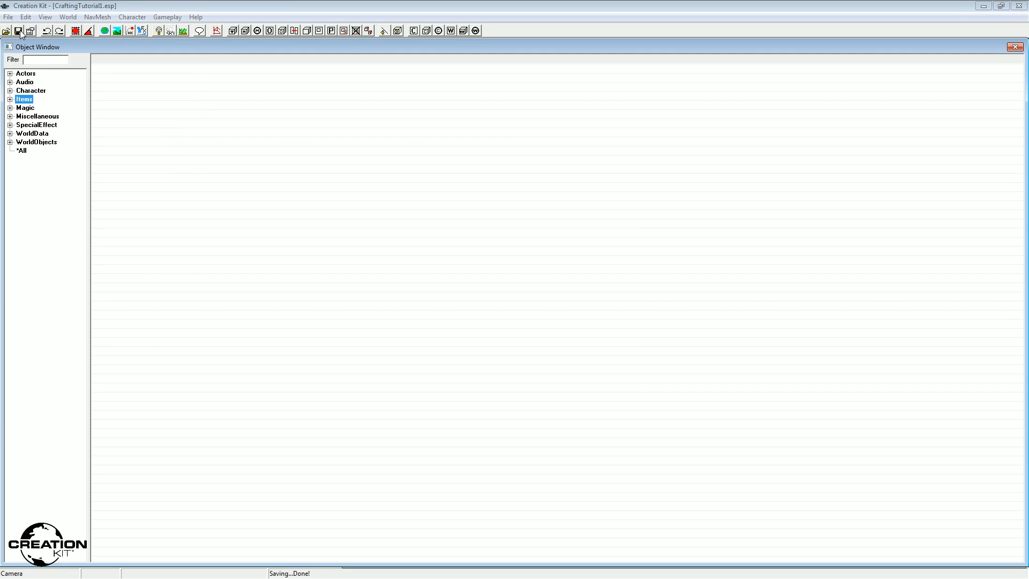
pyautogui.click(5, 18)
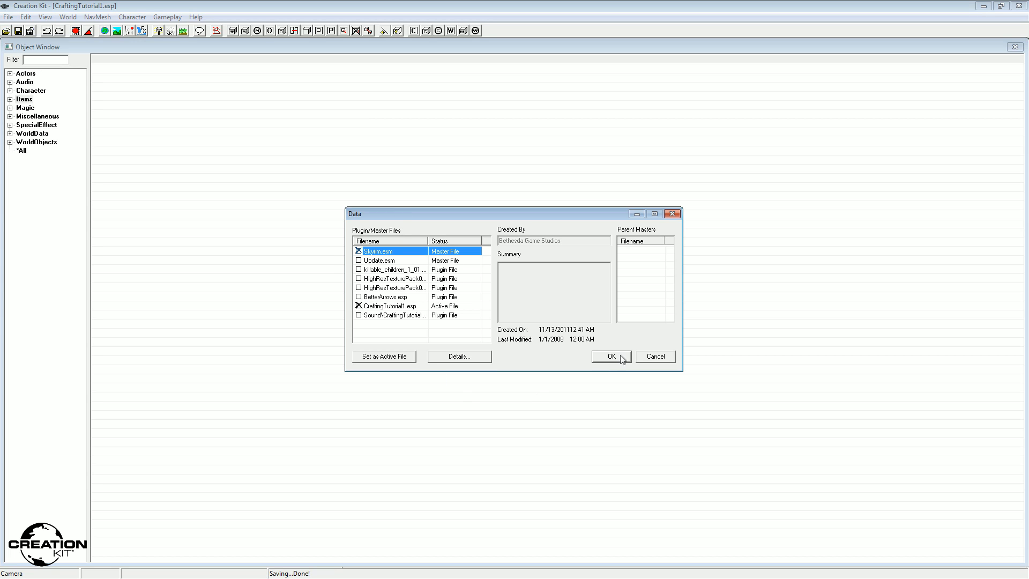
pyautogui.click(661, 364)
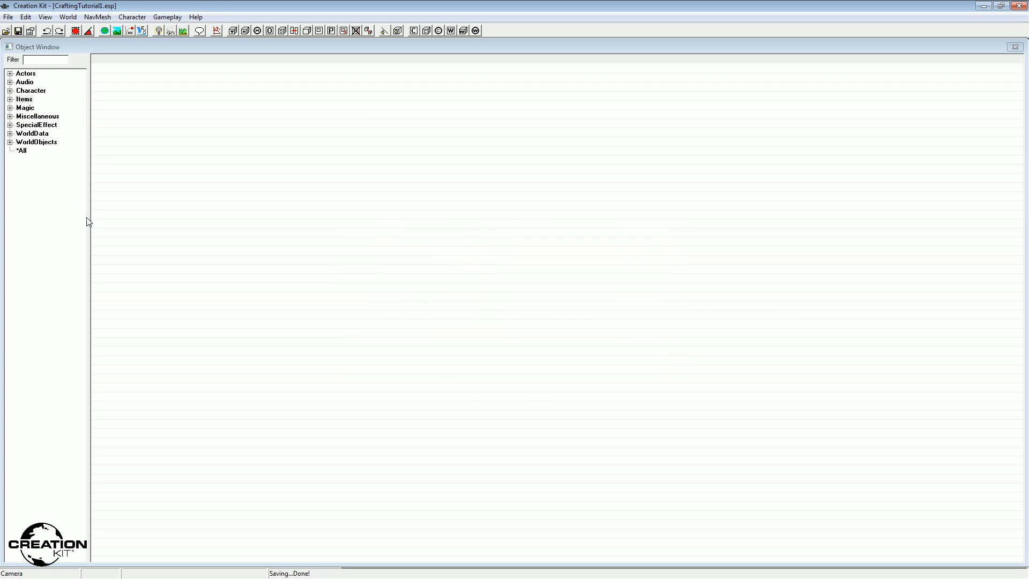
# - Expand the Items category, filter the objects by "arrow" and list the Ammo entries
pyautogui.click(10, 100)
pyautogui.click(10, 99)
pyautogui.click(10, 99)
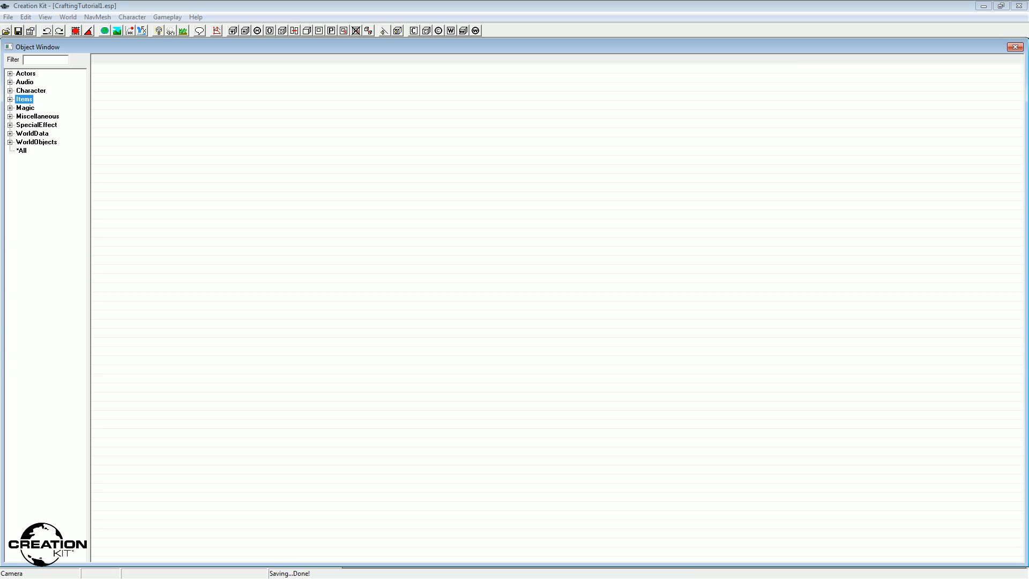
pyautogui.click(11, 100)
pyautogui.click(32, 61)
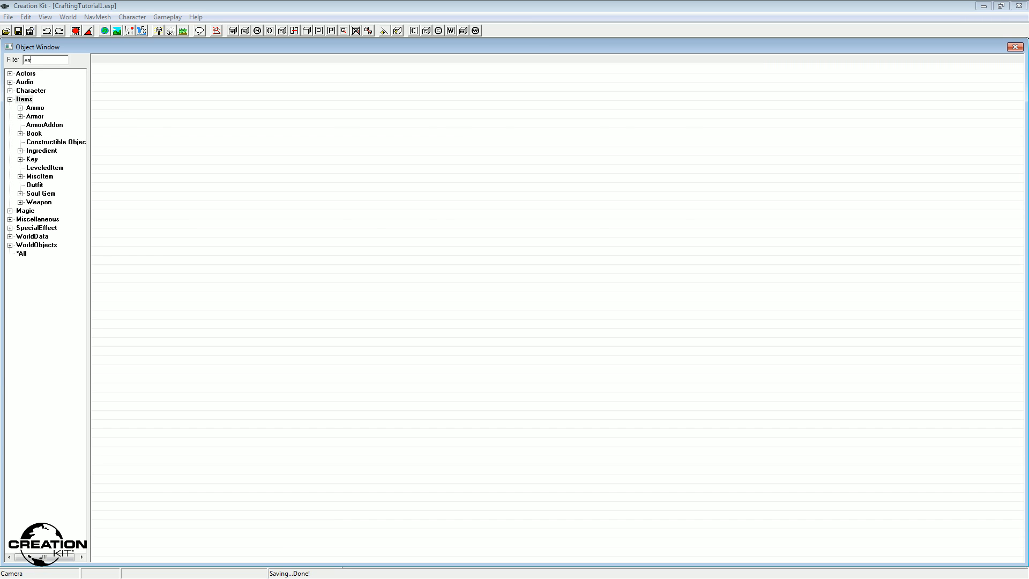
pyautogui.click(29, 101)
pyautogui.moveTo(211, 272); pyautogui.dragTo(146, 2)
pyautogui.click(162, 327)
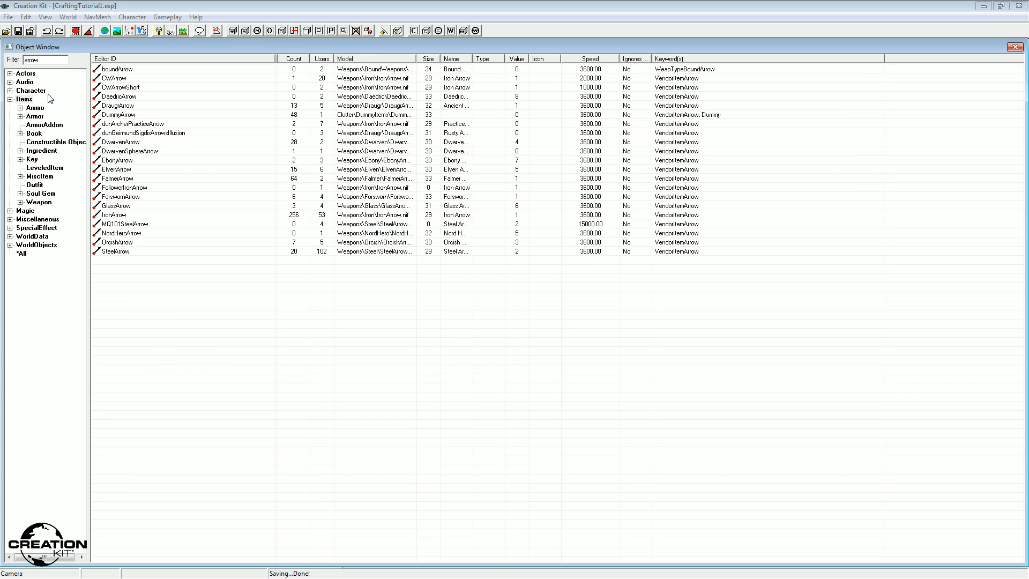
# - Look over the filtered Ammo entries, including SteelArrow and OrcishArrow
pyautogui.click(37, 110)
pyautogui.moveTo(161, 271); pyautogui.dragTo(101, 64)
pyautogui.click(140, 343)
pyautogui.moveTo(191, 323); pyautogui.dragTo(111, 65)
pyautogui.click(128, 252)
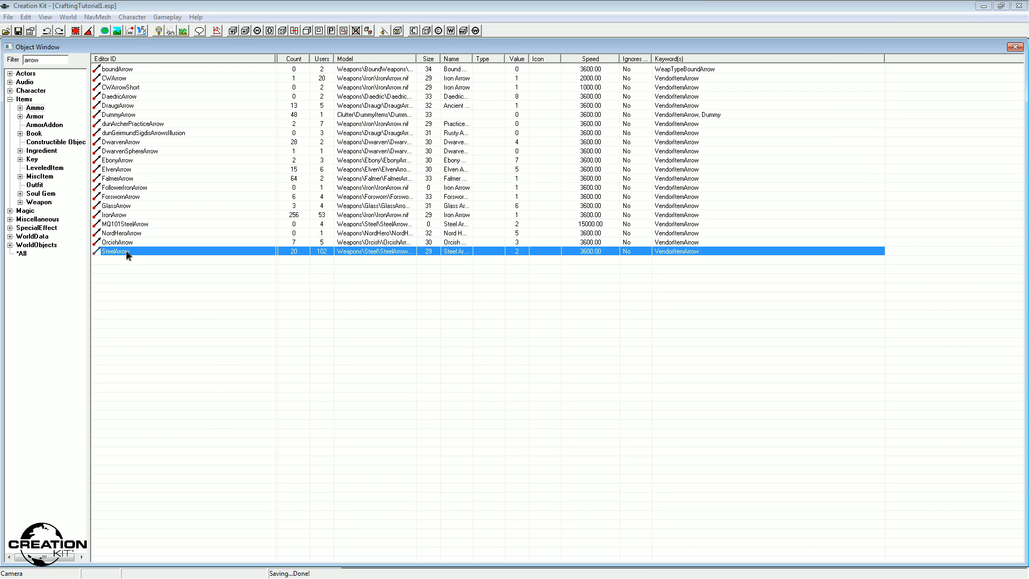
pyautogui.click(129, 242)
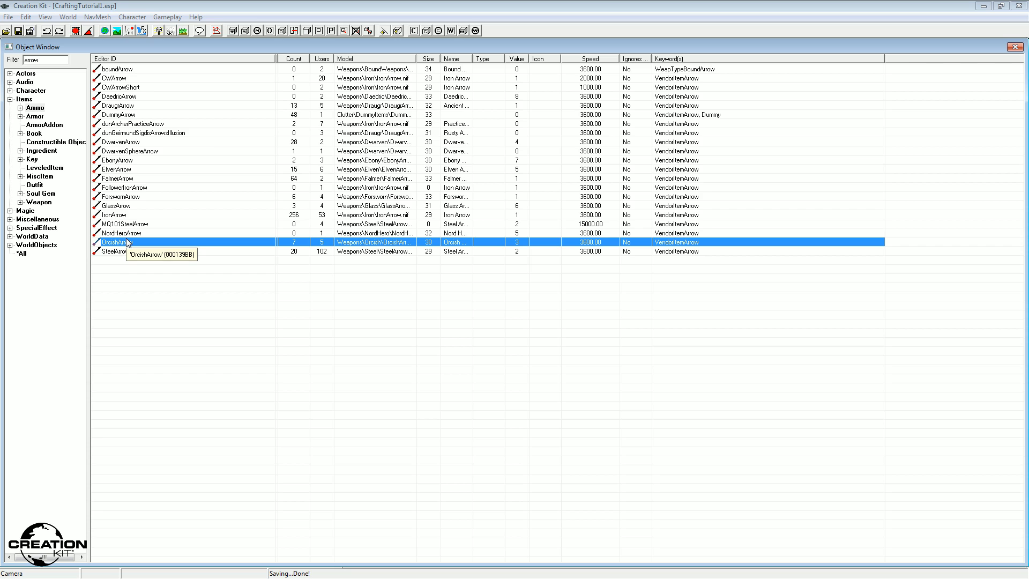
pyautogui.click(127, 251)
pyautogui.click(117, 243)
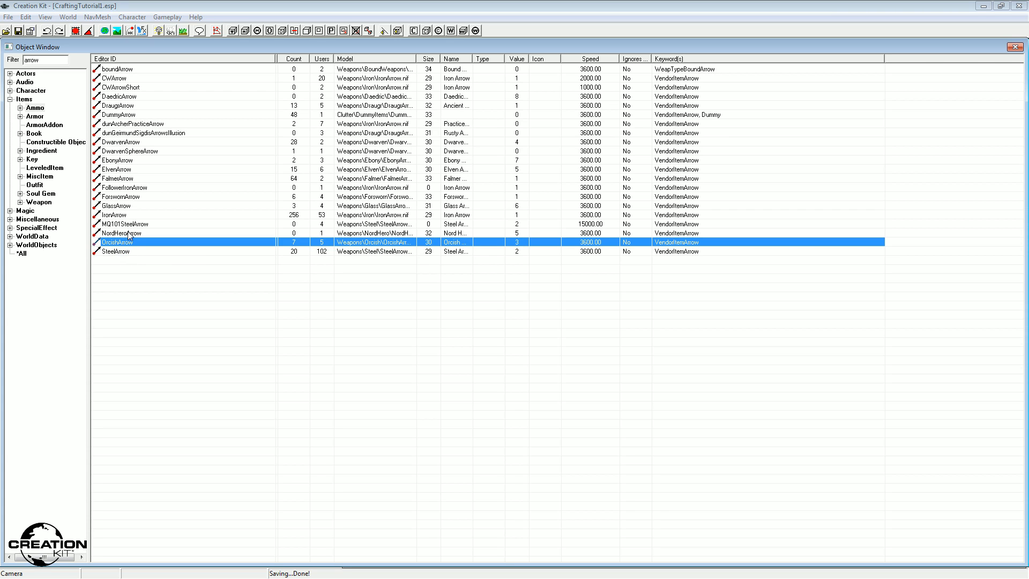
# - Inspect the damage and projectile settings of the NordHeroArrow ammo, and close its properties without changes
pyautogui.doubleClick(128, 233)
pyautogui.click(107, 109)
pyautogui.click(107, 114)
pyautogui.click(109, 94)
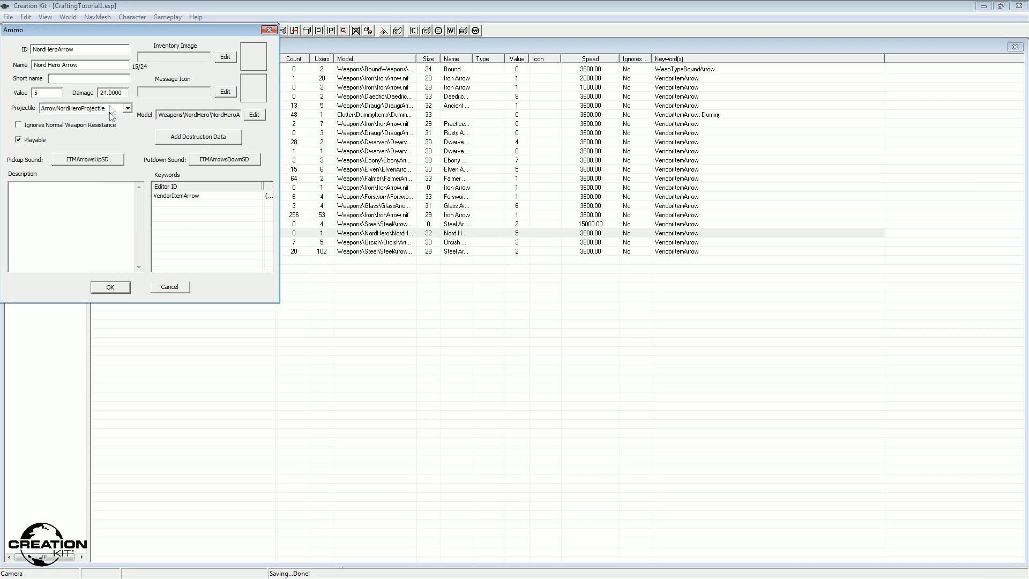
pyautogui.click(169, 288)
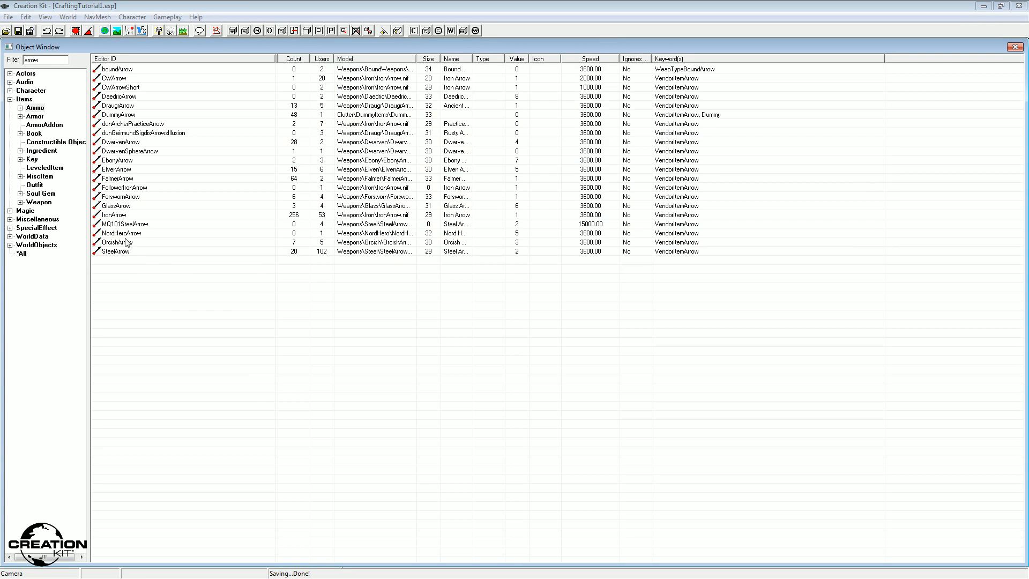
# - Look through the remaining arrow types in the Ammo list, from IronArrow up to boundArrow
pyautogui.click(126, 215)
pyautogui.click(125, 206)
pyautogui.click(125, 214)
pyautogui.click(126, 206)
pyautogui.click(127, 187)
pyautogui.click(126, 169)
pyautogui.click(126, 160)
pyautogui.click(127, 142)
pyautogui.click(127, 96)
pyautogui.click(126, 70)
pyautogui.moveTo(161, 348); pyautogui.dragTo(198, 352)
# - List the constructible objects that match the arrow filter and look for existing arrow recipes
pyautogui.click(50, 144)
pyautogui.click(152, 71)
pyautogui.click(191, 184)
pyautogui.click(54, 150)
pyautogui.click(48, 141)
pyautogui.click(199, 69)
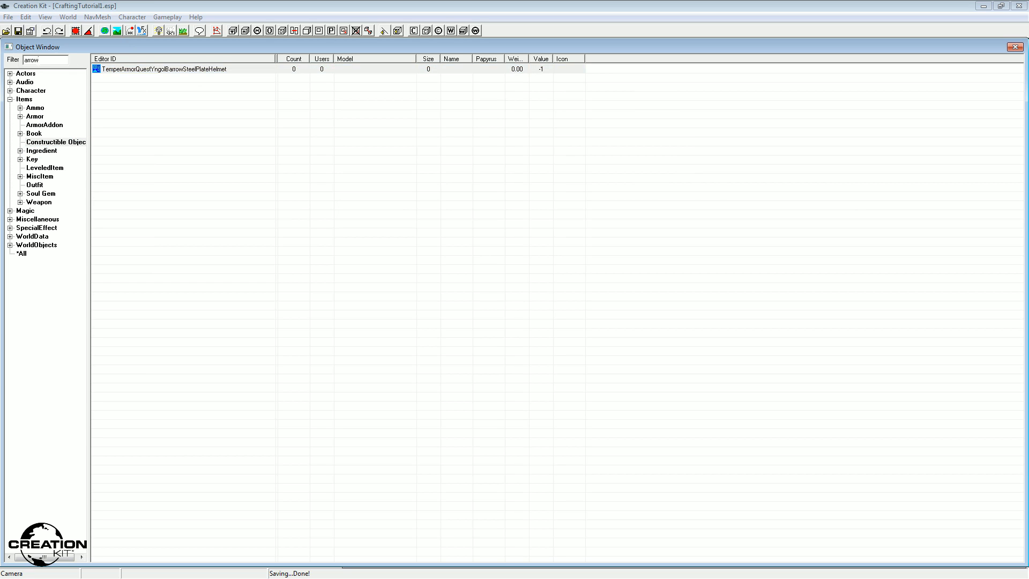
pyautogui.rightClick(144, 100)
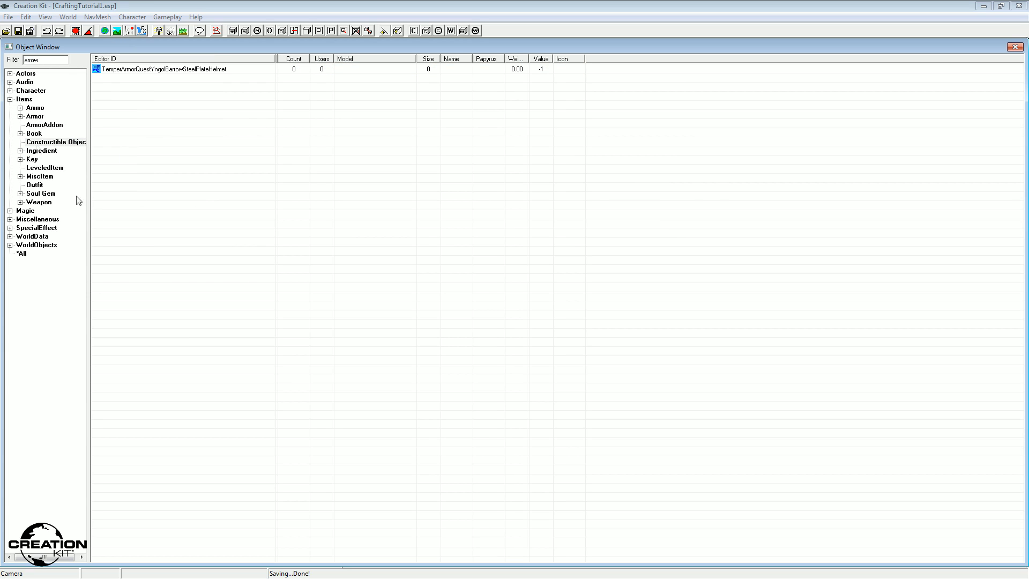
# - Return to the Ammo category and look over the filtered arrows again
pyautogui.click(33, 115)
pyautogui.click(31, 101)
pyautogui.click(33, 110)
pyautogui.moveTo(263, 269); pyautogui.dragTo(98, 12)
pyautogui.click(148, 308)
# - Create a new constructible object with the ID RecipeArrowIron
pyautogui.click(43, 142)
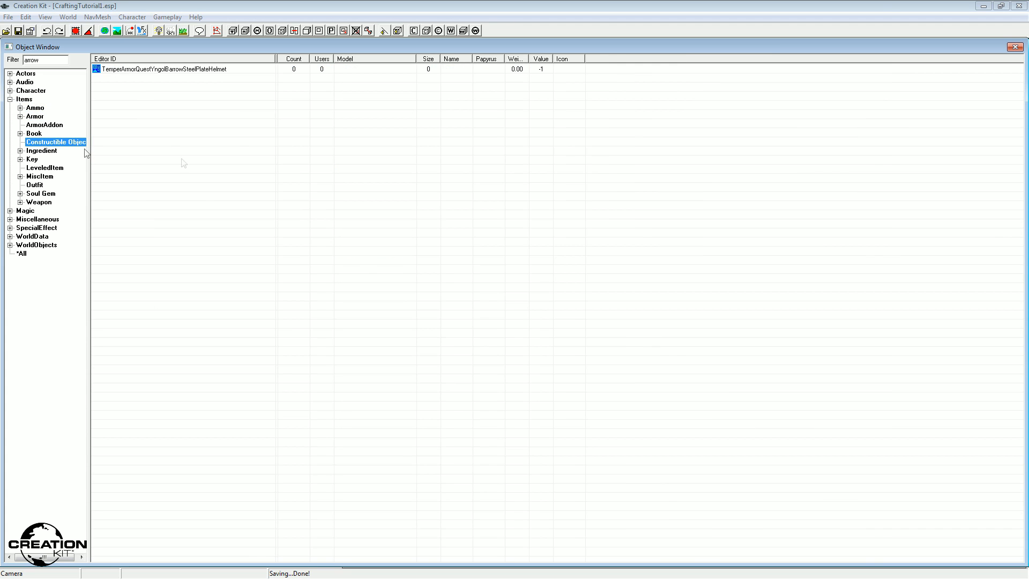
pyautogui.rightClick(186, 87)
pyautogui.click(201, 98)
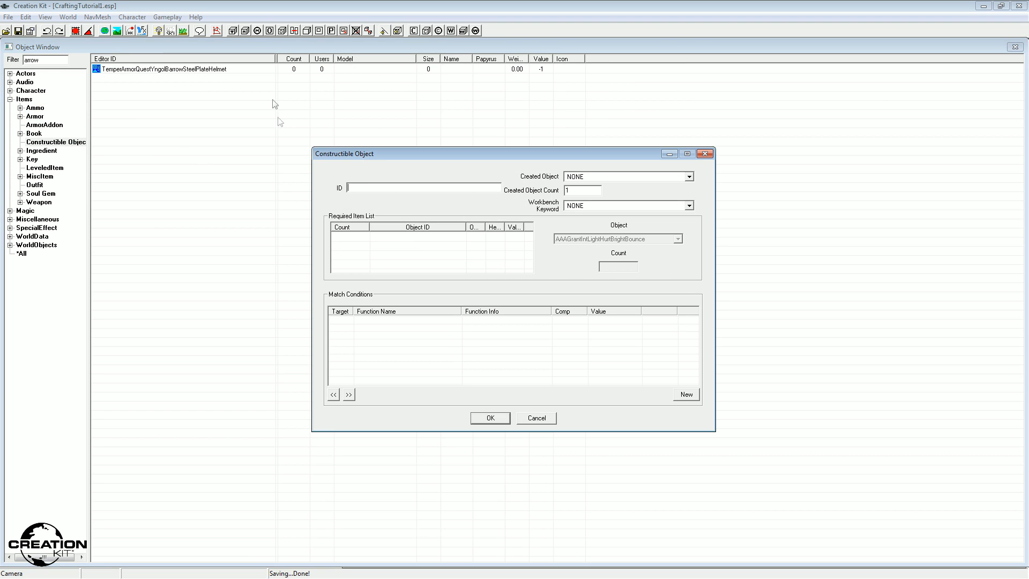
pyautogui.moveTo(353, 159); pyautogui.dragTo(303, 124)
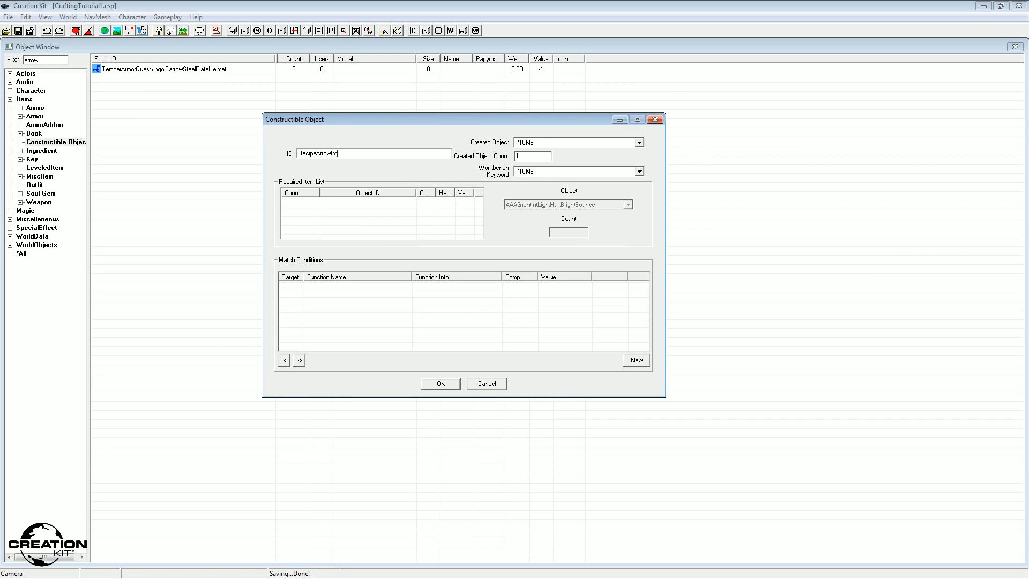
# - Set the recipe's created object to IronArrow with a created object count of 15
pyautogui.click(532, 143)
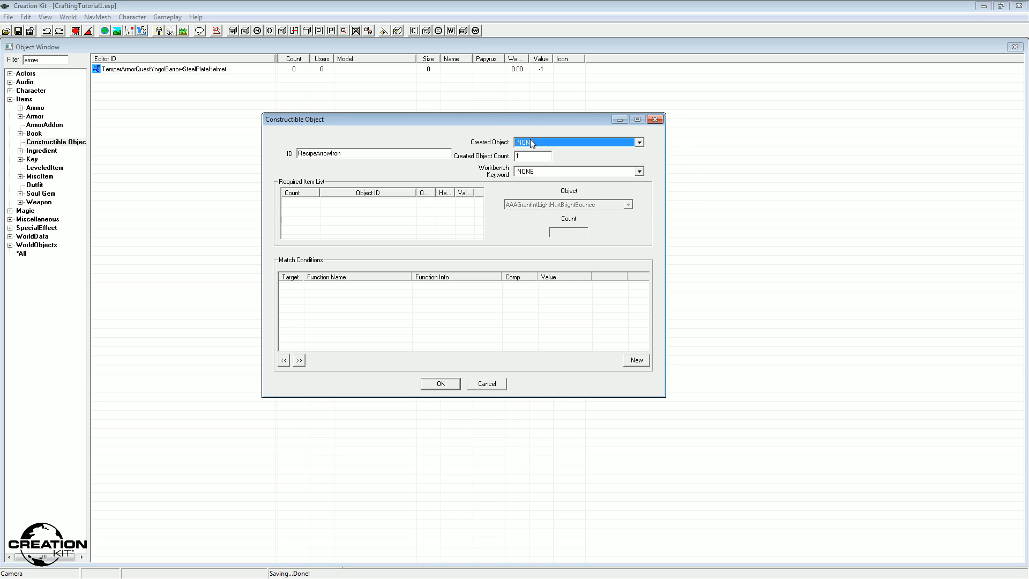
pyautogui.write('IronArrow')
pyautogui.doubleClick(526, 159)
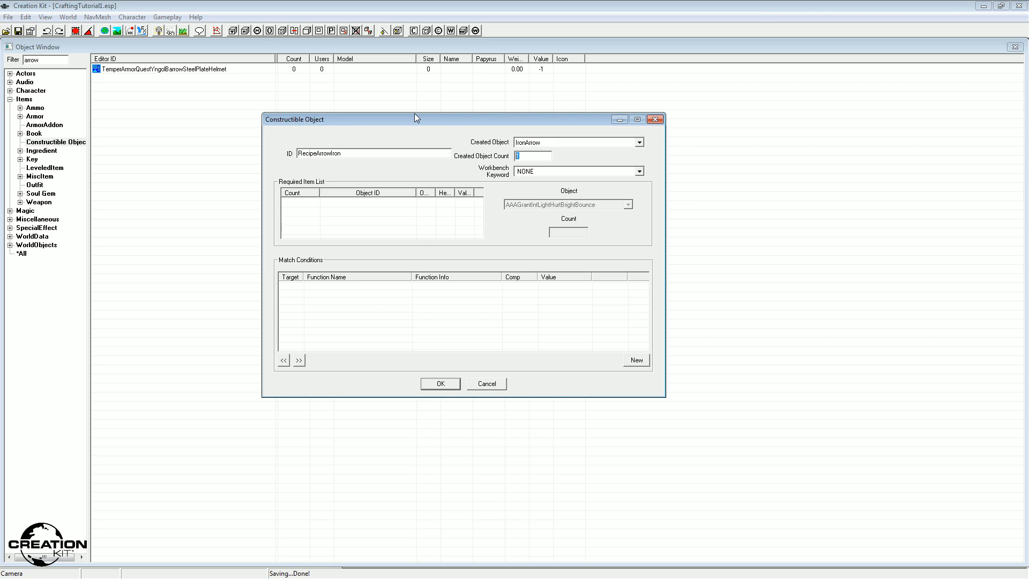
pyautogui.write('15')
pyautogui.press('Tab')
pyautogui.press('Tab')
# - Set the recipe's workbench keyword to CraftingSmithingForge
pyautogui.click(535, 171)
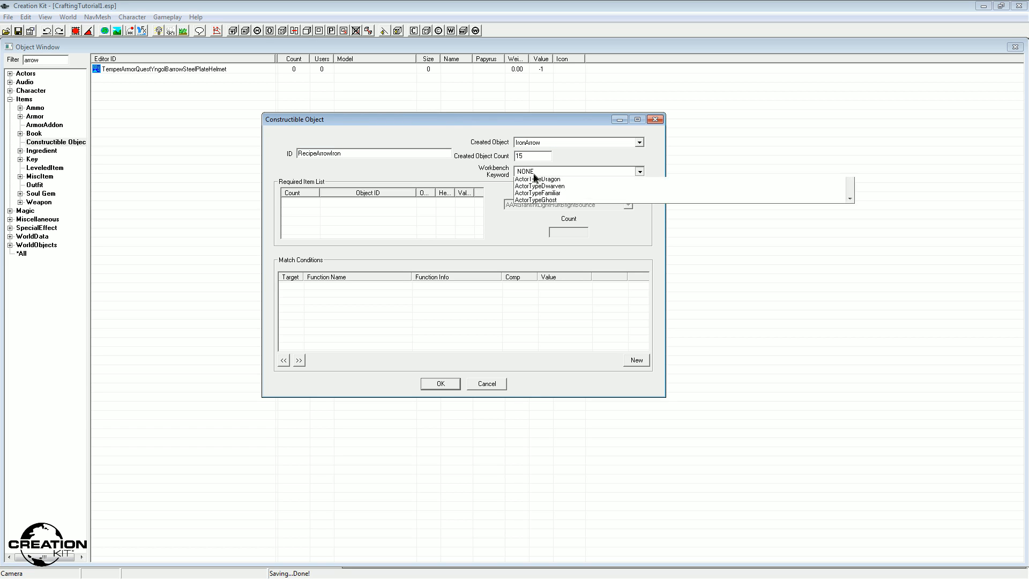
pyautogui.click(535, 177)
pyautogui.write('craftingsmi')
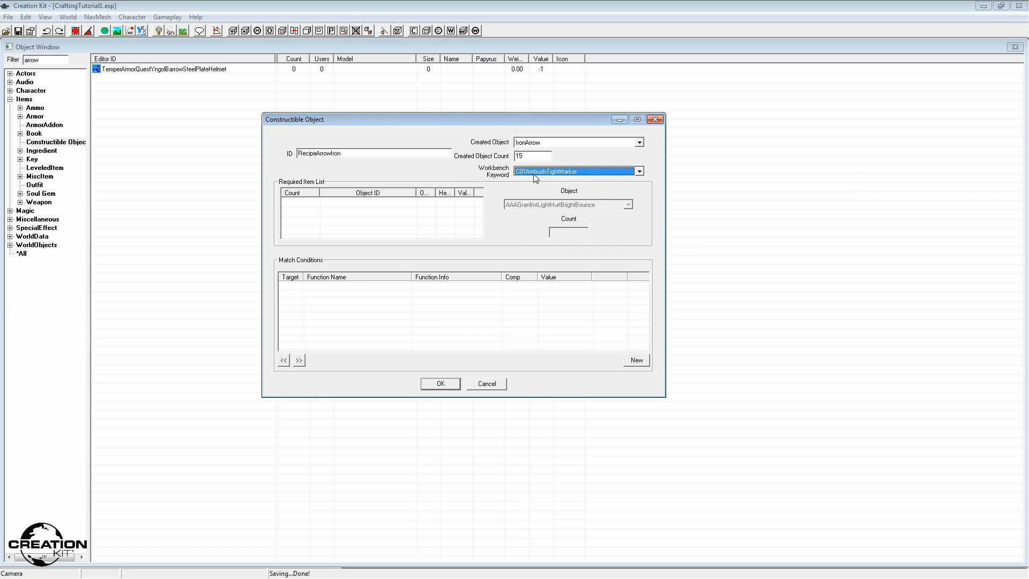
pyautogui.write('thingf')
pyautogui.press('Tab')
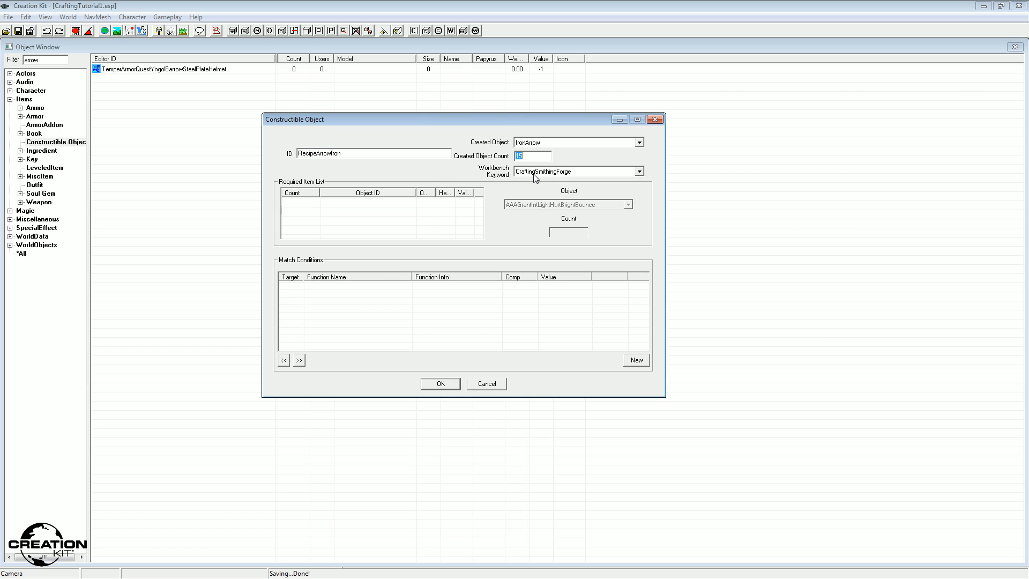
# - Add two new entries to the recipe's required item list
pyautogui.rightClick(352, 211)
pyautogui.click(378, 219)
pyautogui.click(419, 192)
pyautogui.moveTo(418, 194); pyautogui.dragTo(422, 194)
pyautogui.rightClick(368, 210)
pyautogui.click(345, 214)
pyautogui.rightClick(300, 225)
pyautogui.click(315, 231)
pyautogui.rightClick(320, 212)
pyautogui.click(337, 219)
pyautogui.click(358, 212)
# - Set the first required item's object to IngotIron
pyautogui.click(359, 203)
pyautogui.click(562, 204)
pyautogui.click(561, 205)
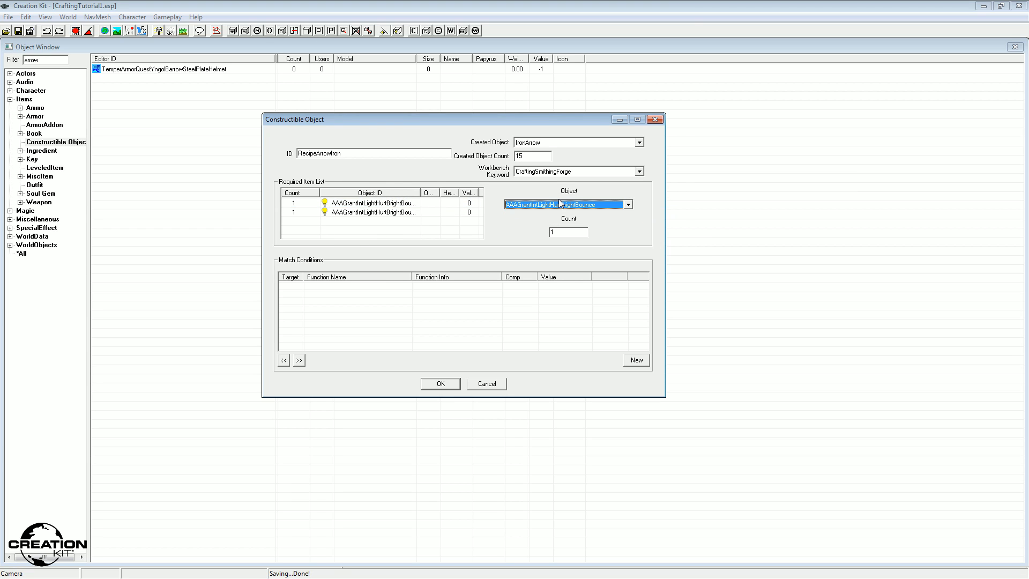
pyautogui.write('ingot')
pyautogui.press('Down')
pyautogui.press('Down')
pyautogui.press('Down')
pyautogui.press('Down')
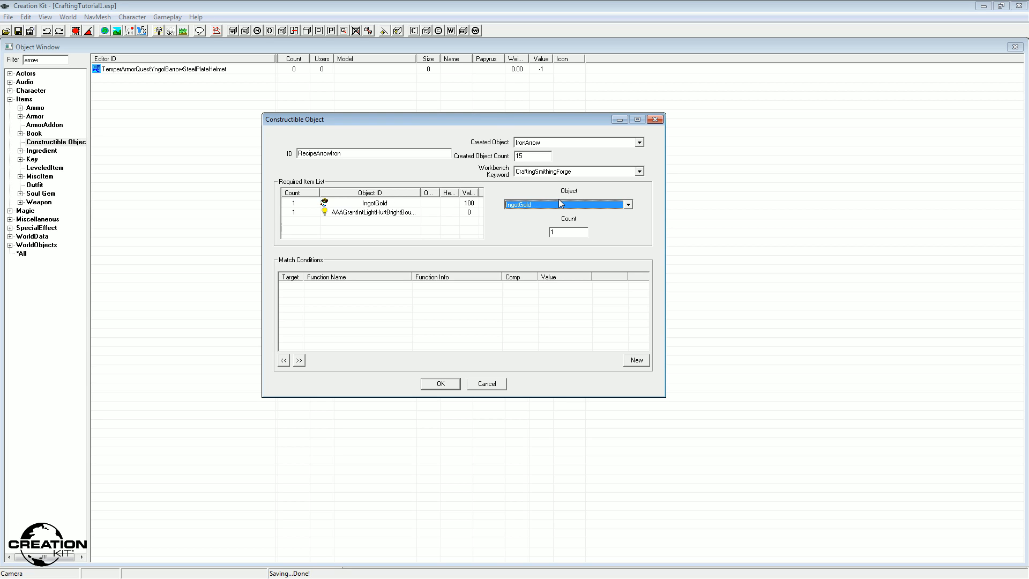
pyautogui.press('Tab')
# - Set the second required item to LeatherStrips with a count of 2, and accept the finished recipe
pyautogui.click(359, 212)
pyautogui.click(557, 204)
pyautogui.click(556, 205)
pyautogui.write('leather')
pyautogui.press('Down')
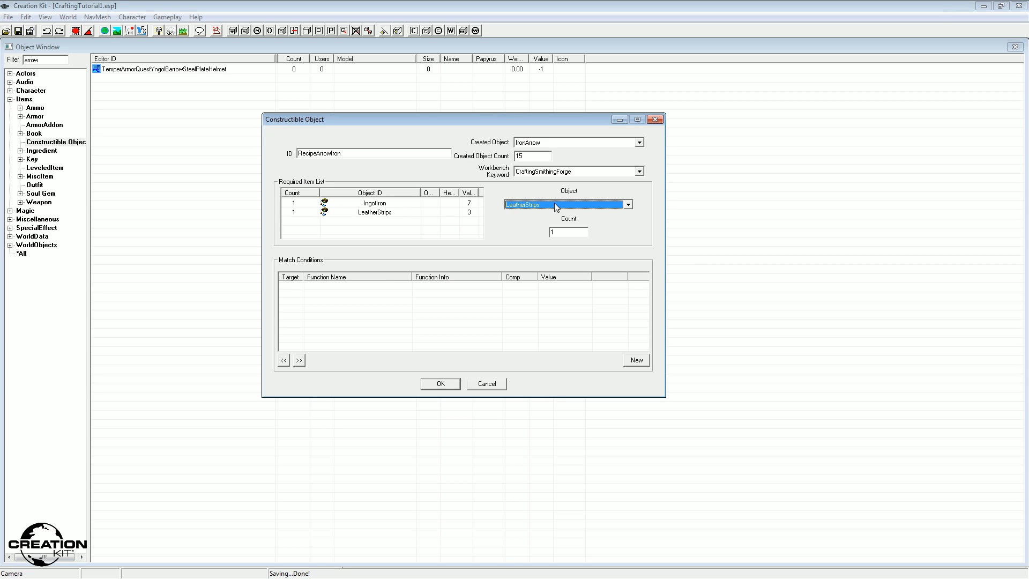
pyautogui.press('Tab')
pyautogui.write('2')
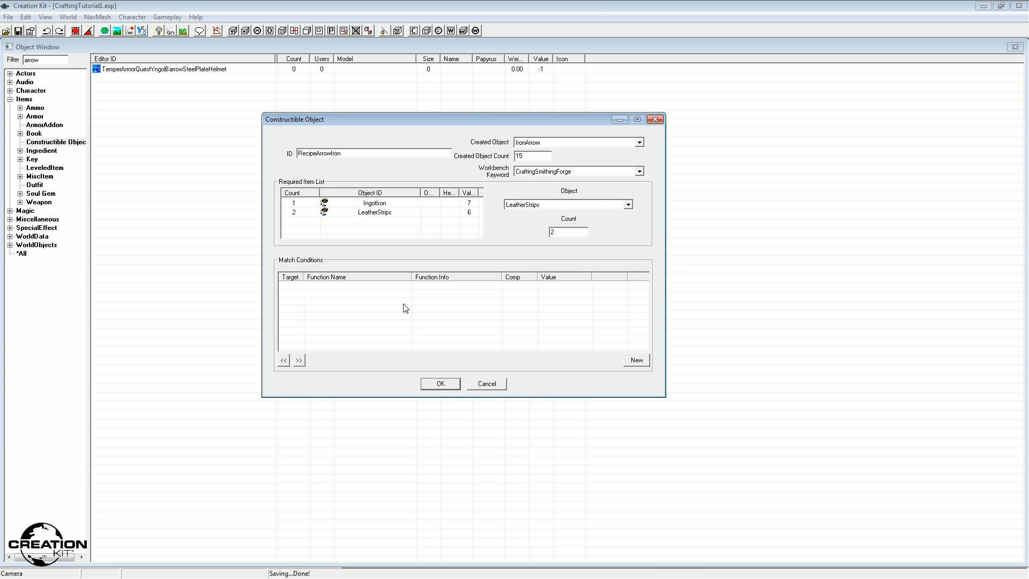
pyautogui.click(436, 384)
pyautogui.click(439, 384)
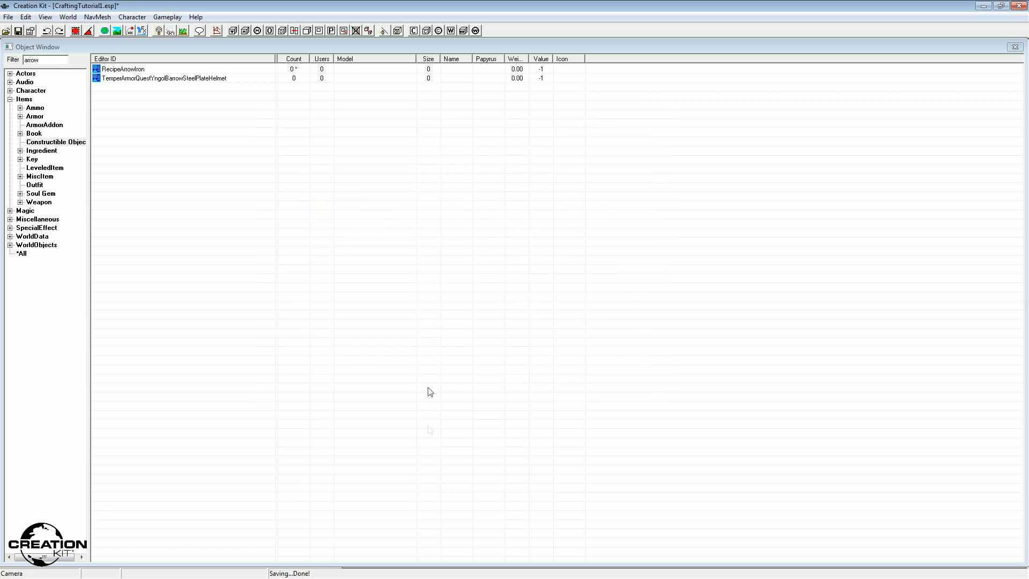
# - Reopen the RecipeArrowIron recipe to review its created object, workbench keyword and required items, and accept it
pyautogui.click(35, 4)
pyautogui.click(294, 149)
pyautogui.click(140, 69)
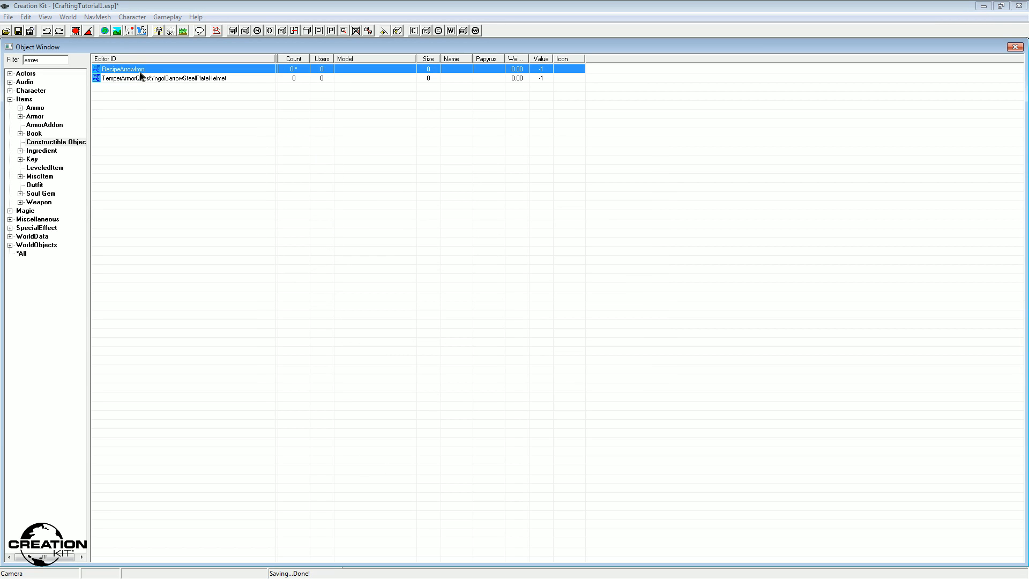
pyautogui.click(133, 129)
pyautogui.click(105, 68)
pyautogui.click(99, 125)
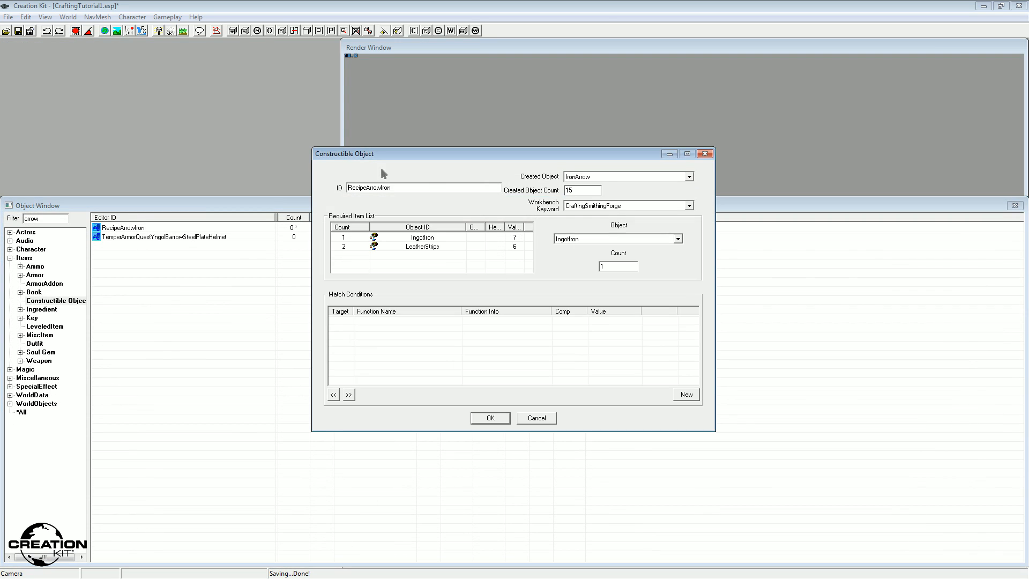
pyautogui.click(490, 418)
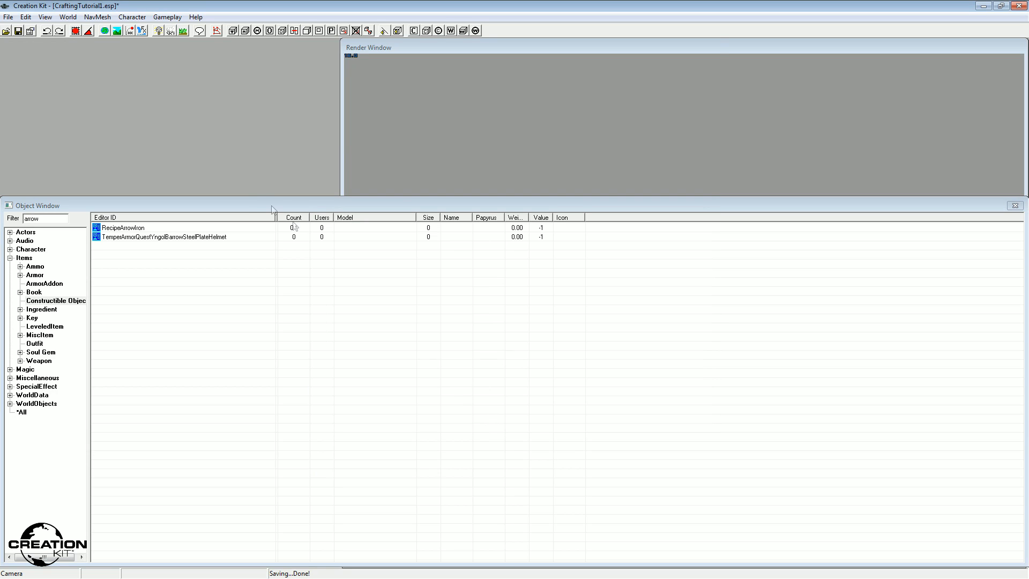
# - Enlarge the Object Window over the render area and save the CraftingTutorial1.esp plugin
pyautogui.moveTo(264, 204); pyautogui.dragTo(237, 50)
pyautogui.click(9, 32)
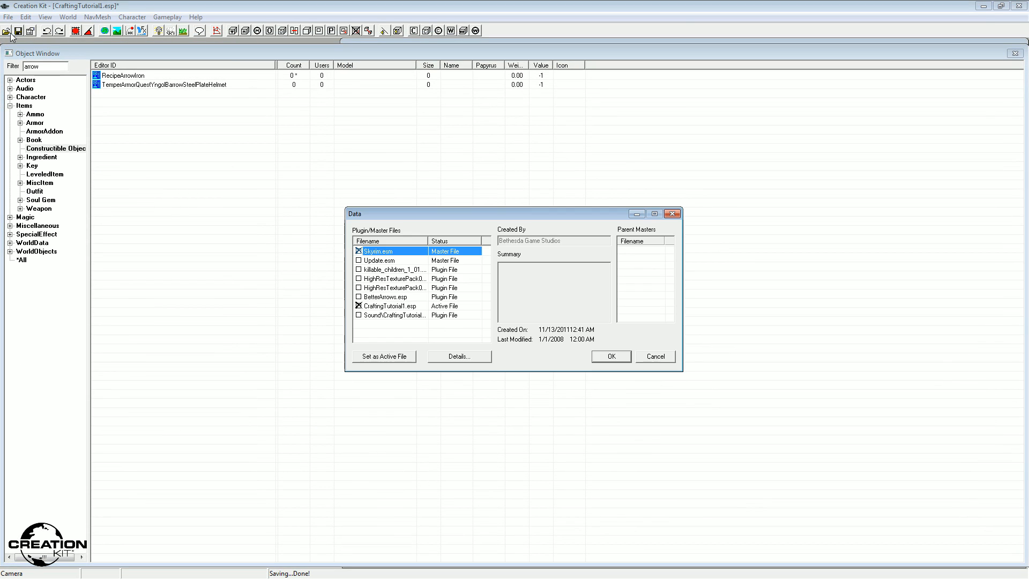
pyautogui.click(648, 354)
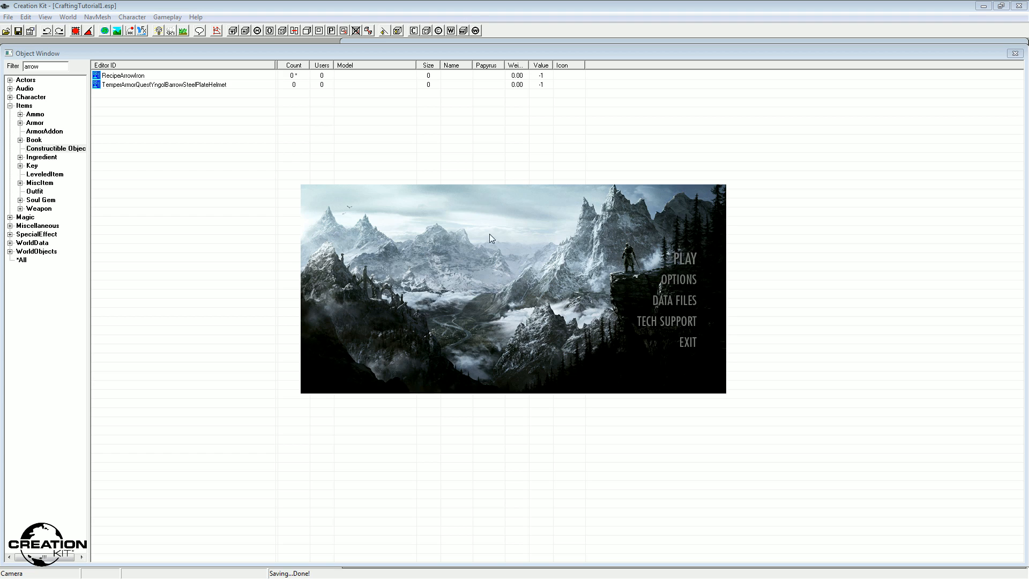
# - Set antialiasing to Off (best performance) in the Skyrim launcher's options and start the game
pyautogui.click(692, 279)
pyautogui.click(493, 275)
pyautogui.click(494, 283)
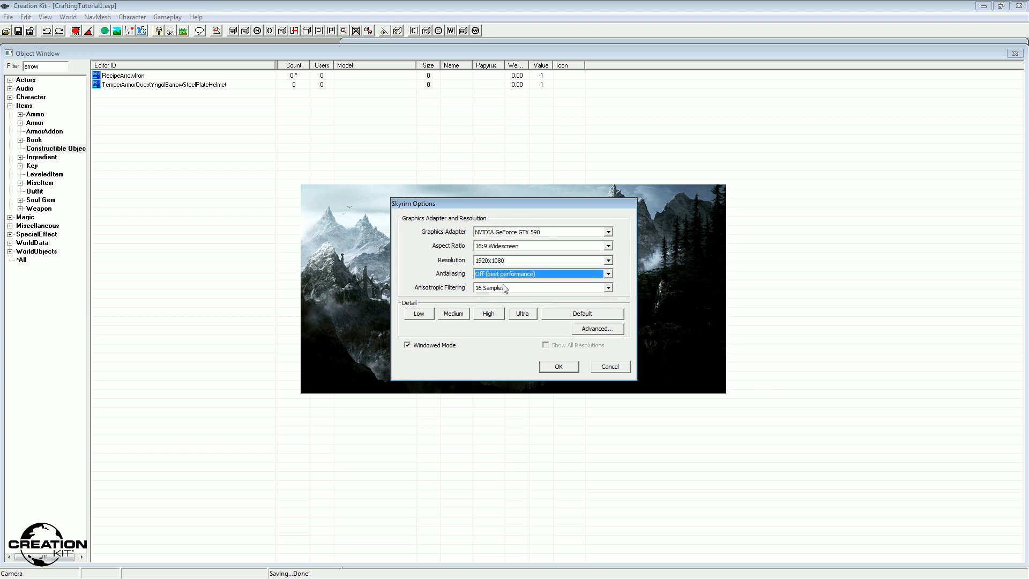
pyautogui.click(559, 367)
pyautogui.click(683, 250)
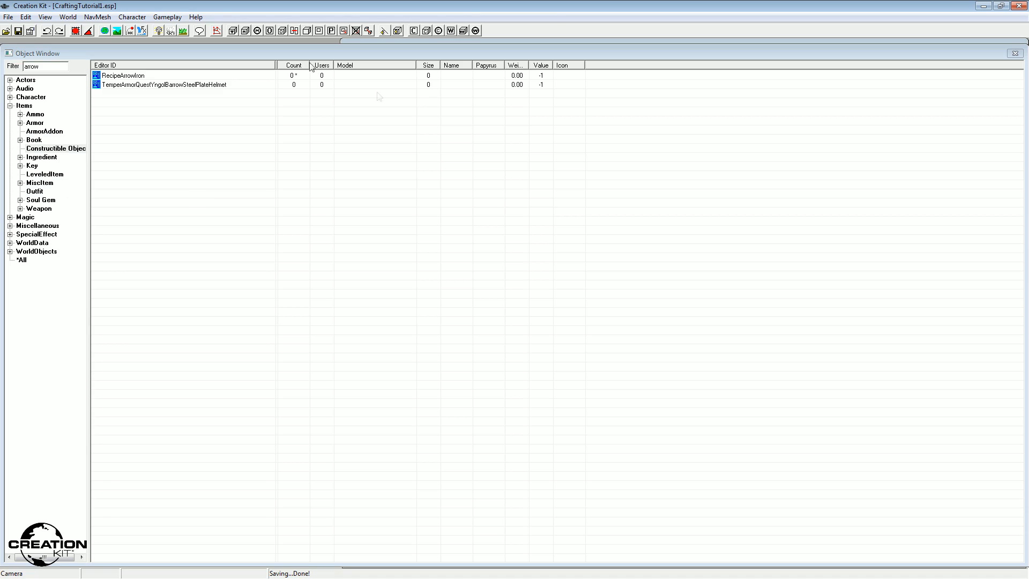
pyautogui.hotkey('alt', 'Tab')
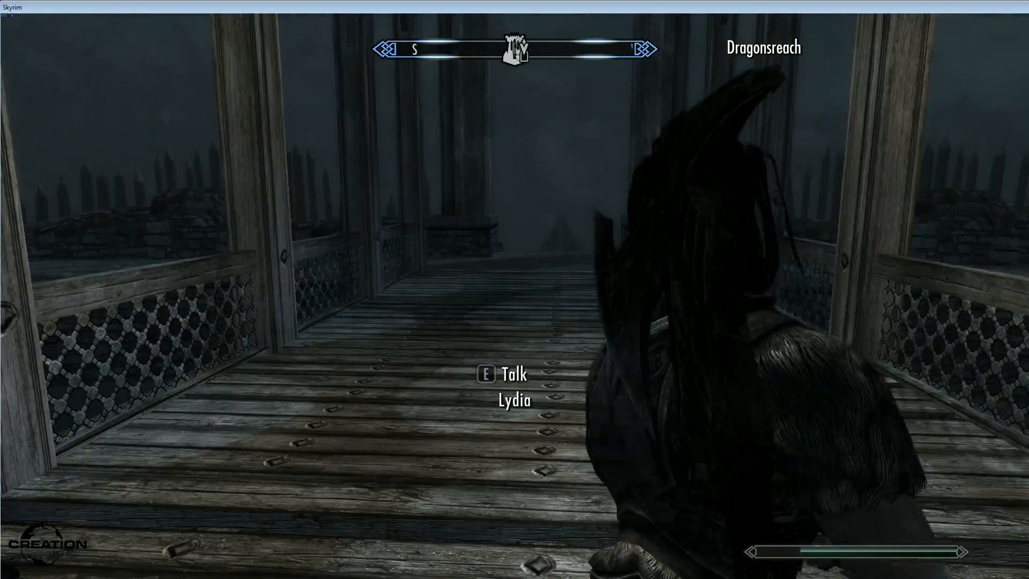
# - Walk the character from Dragonsreach down through Whiterun to the blacksmith forge
pyautogui.press('w')
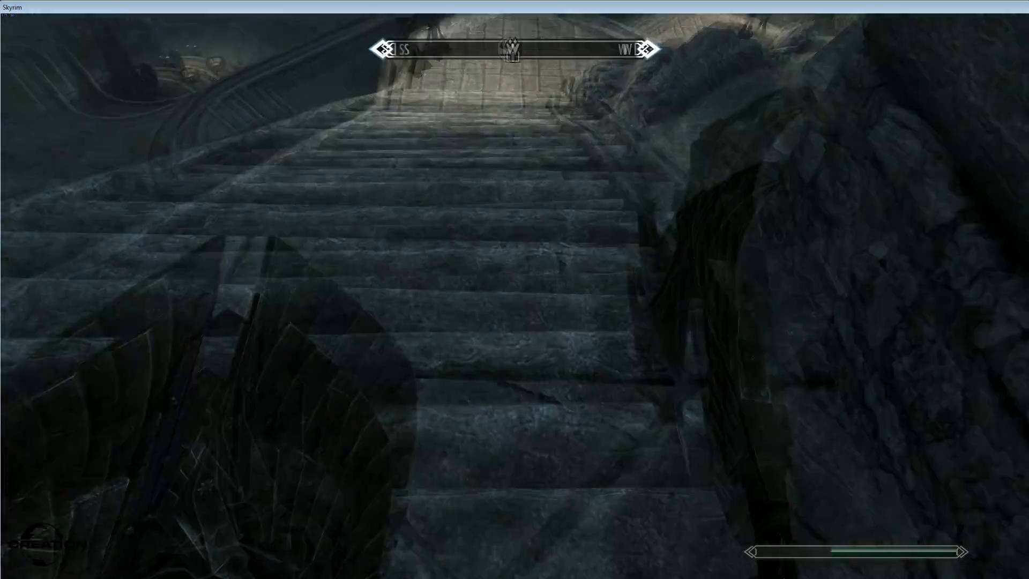
pyautogui.press('w')
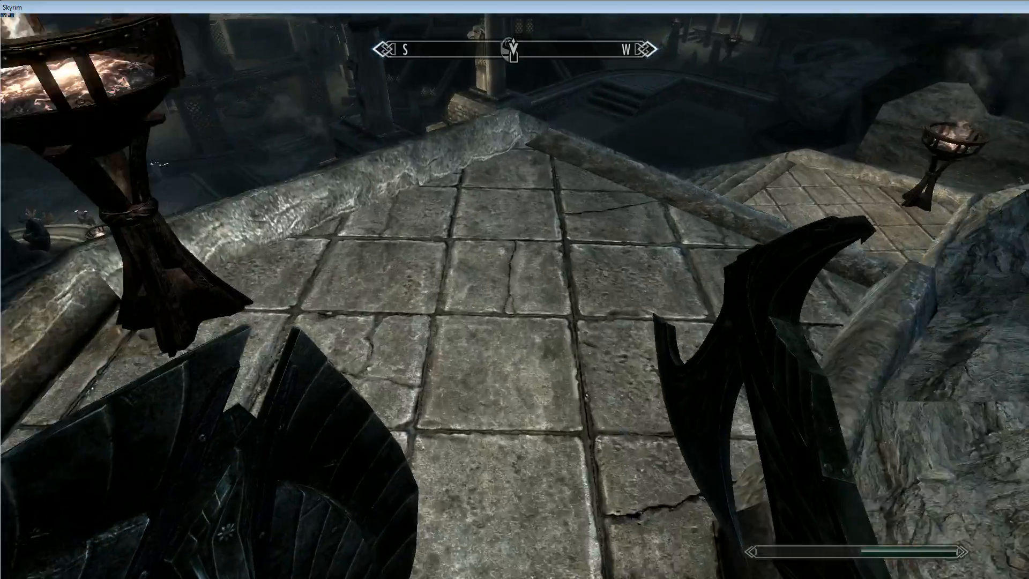
pyautogui.press('w')
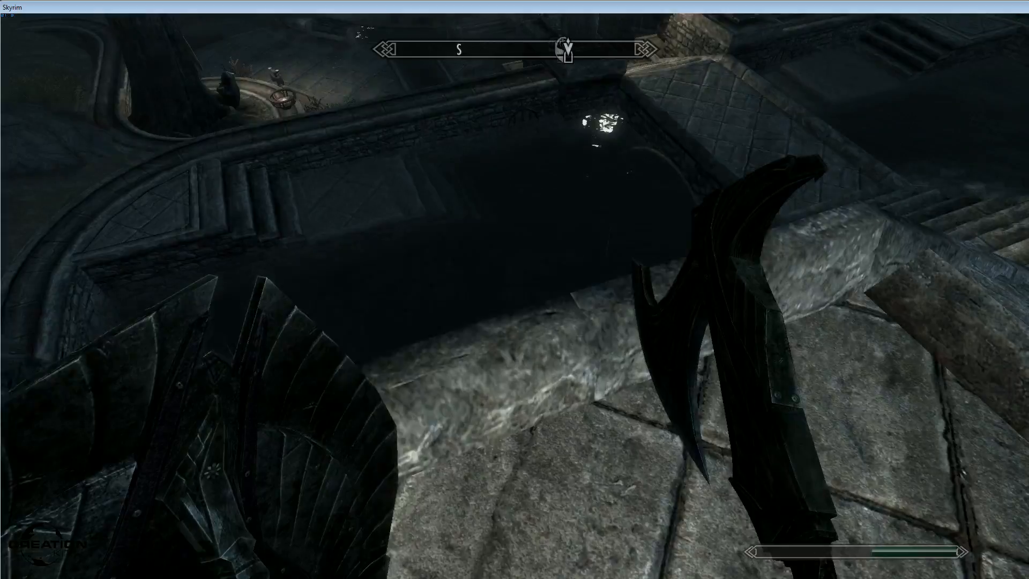
pyautogui.press('w')
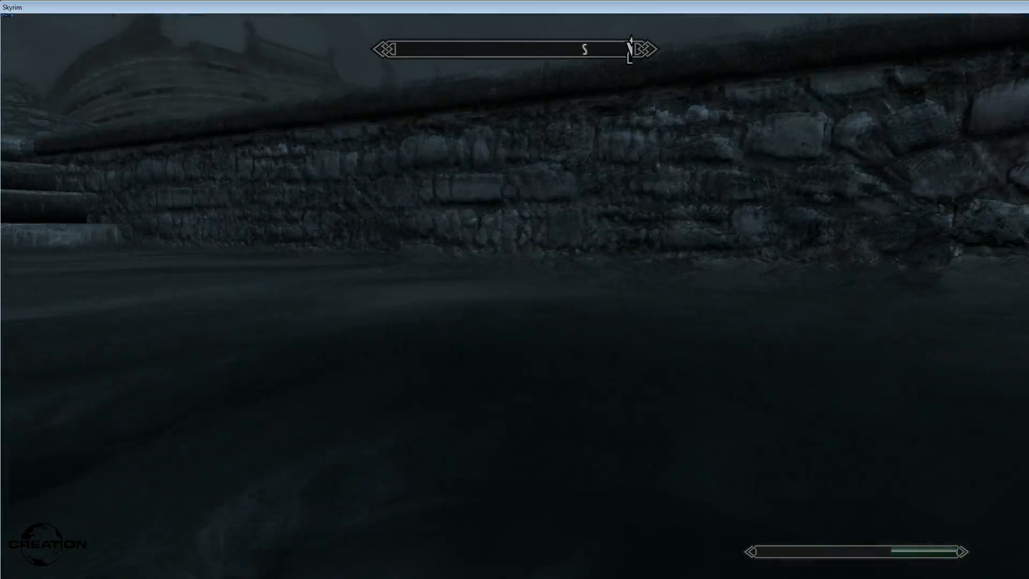
pyautogui.press('w')
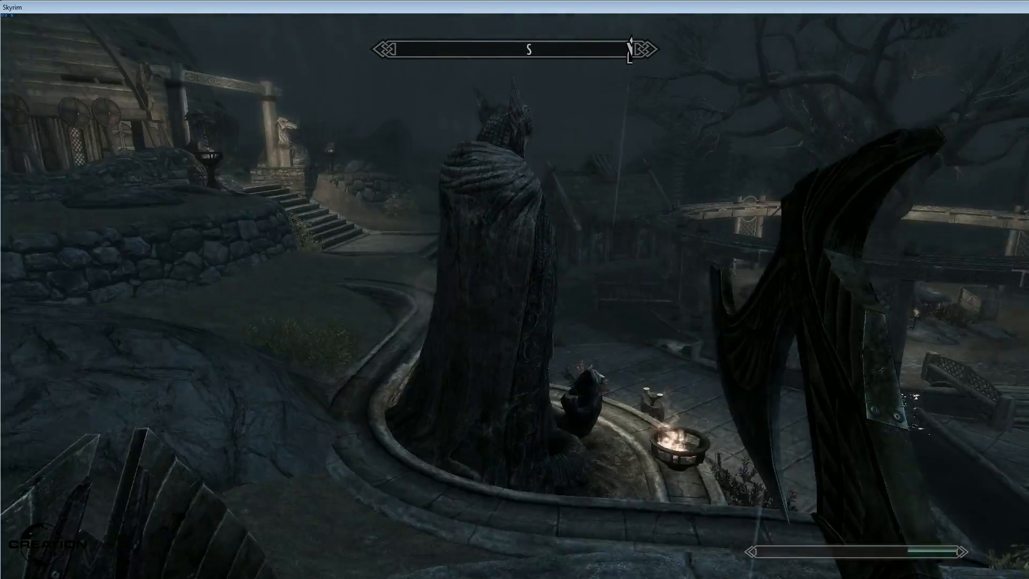
pyautogui.press('w')
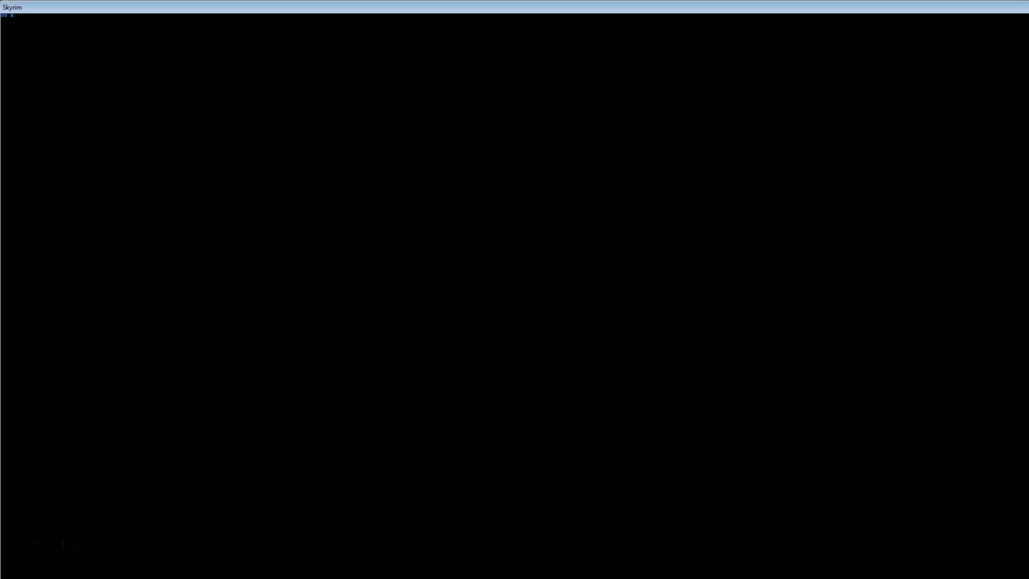
pyautogui.press('w')
pyautogui.press('w')
pyautogui.press('w')
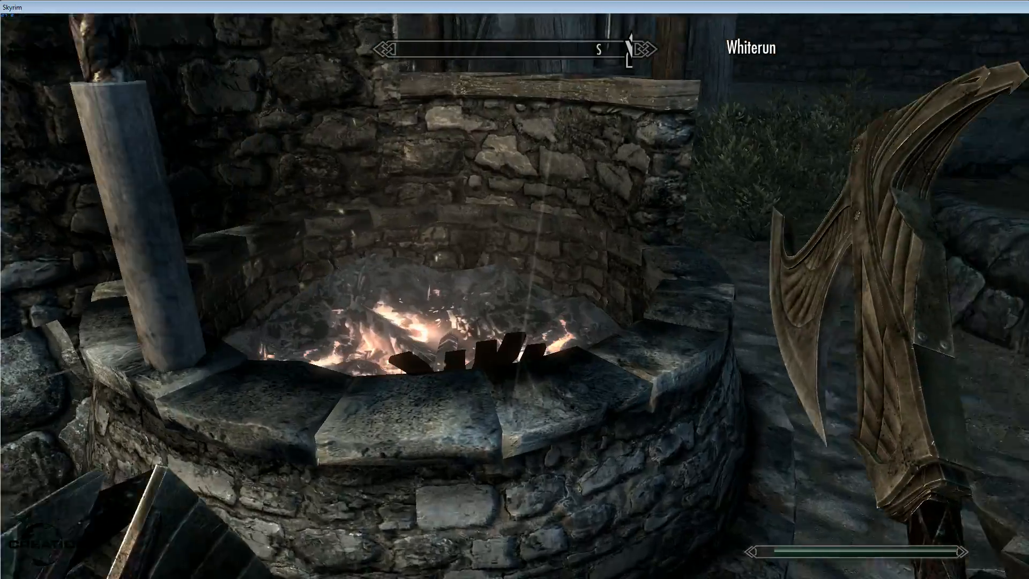
# - Try to craft the Iron Arrow (15) item from the Misc category at the Blacksmith Forge
pyautogui.press('f')
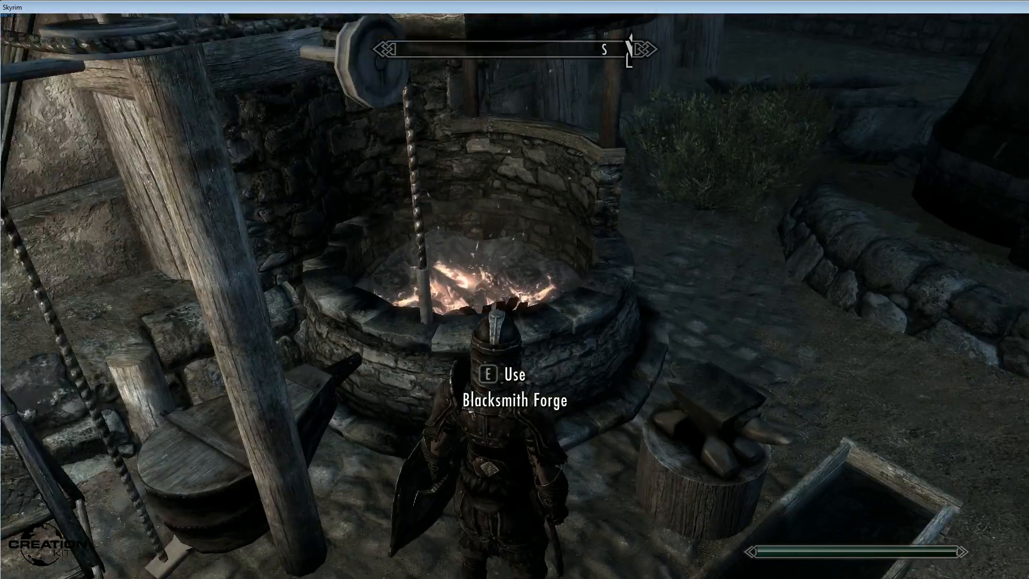
pyautogui.press('e')
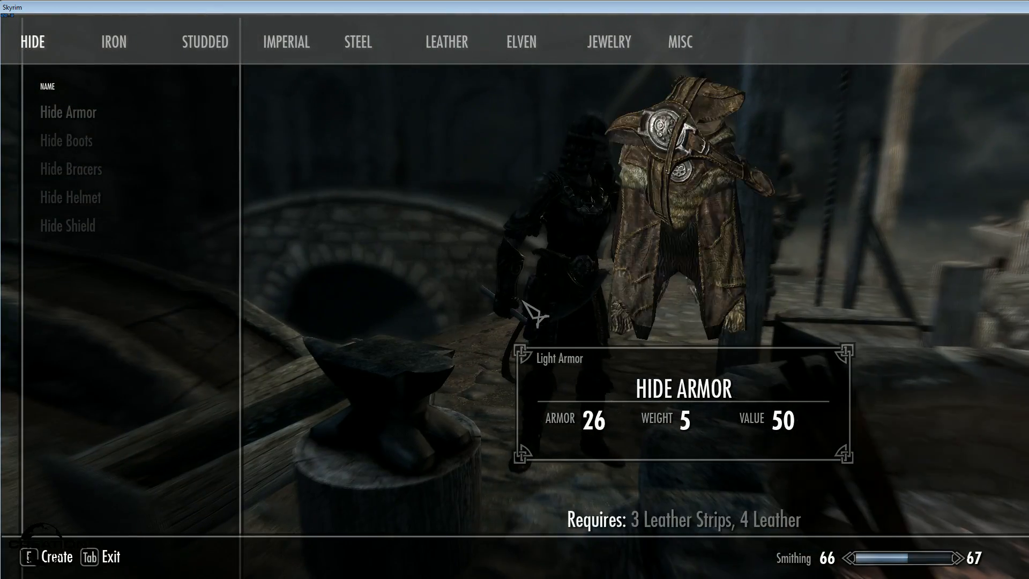
pyautogui.press('d')
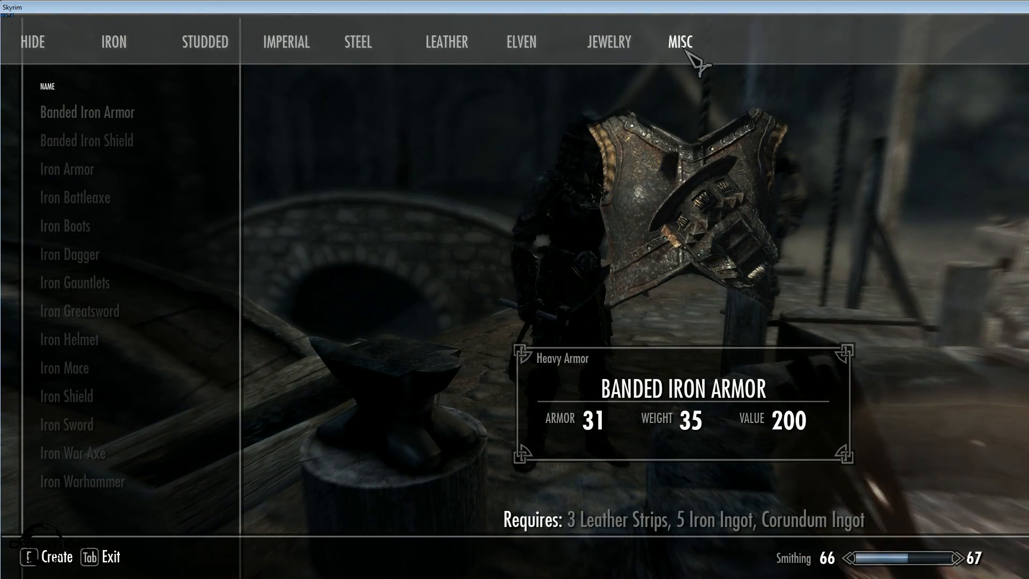
pyautogui.click(687, 52)
pyautogui.click(86, 115)
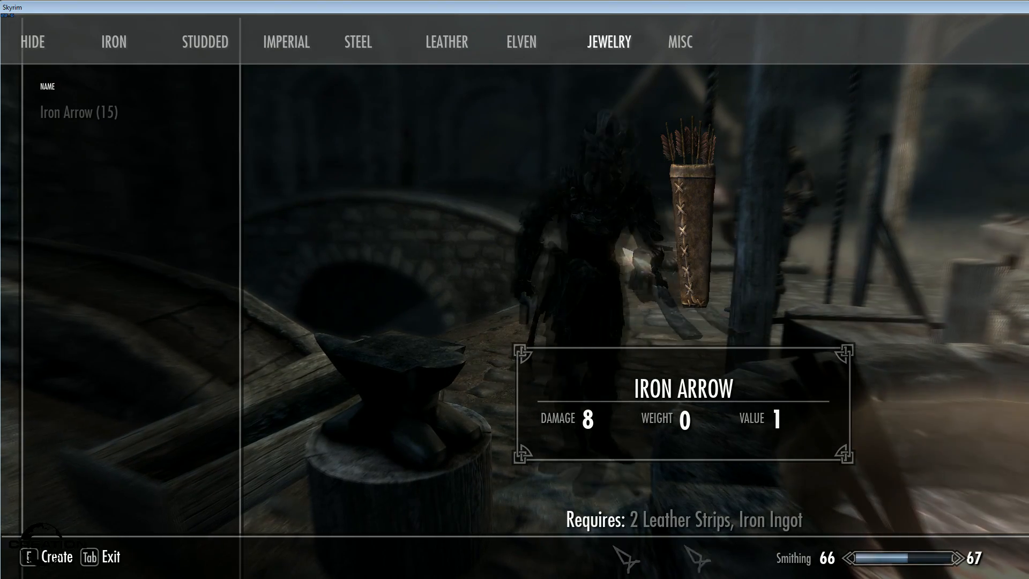
pyautogui.click(92, 114)
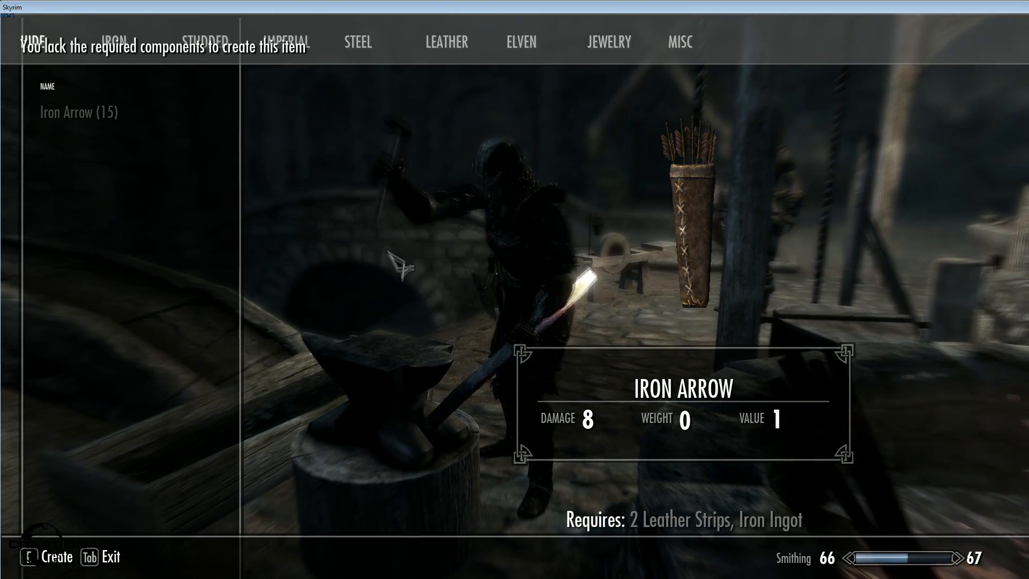
pyautogui.press('Tab')
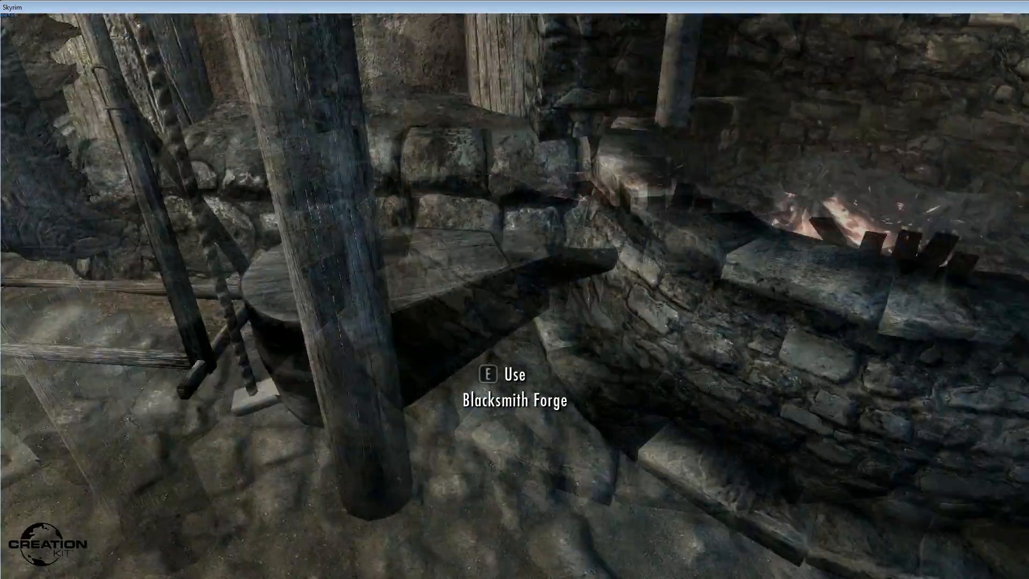
# - Quit Skyrim to the desktop without saving and return to the Creation Kit
pyautogui.press('Escape')
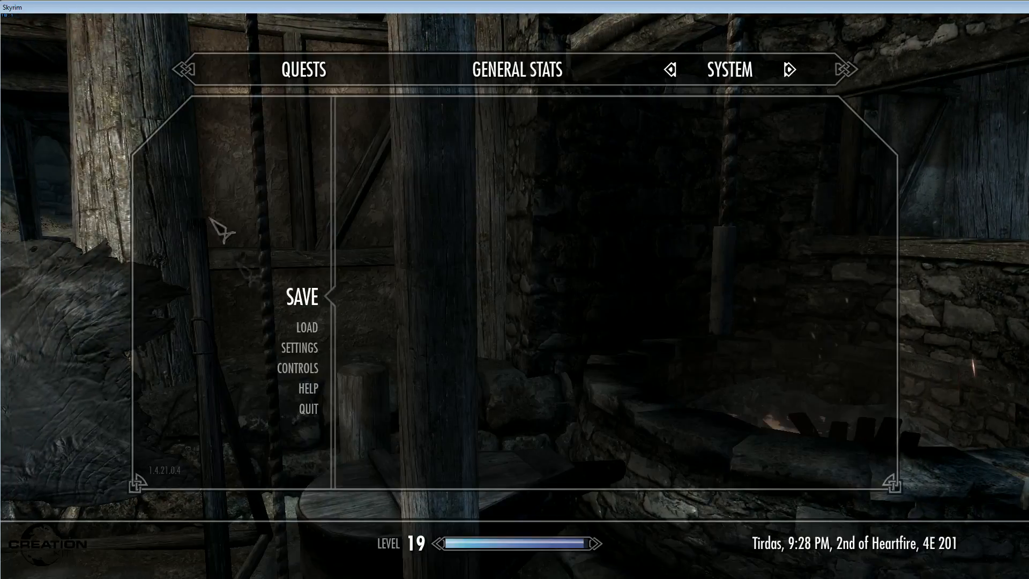
pyautogui.click(315, 410)
pyautogui.click(399, 319)
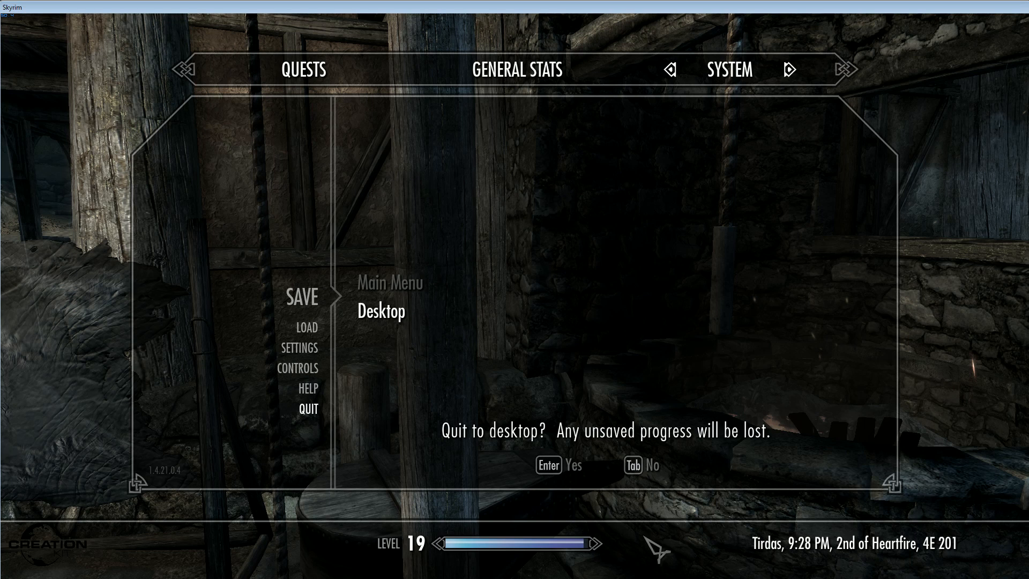
pyautogui.click(560, 461)
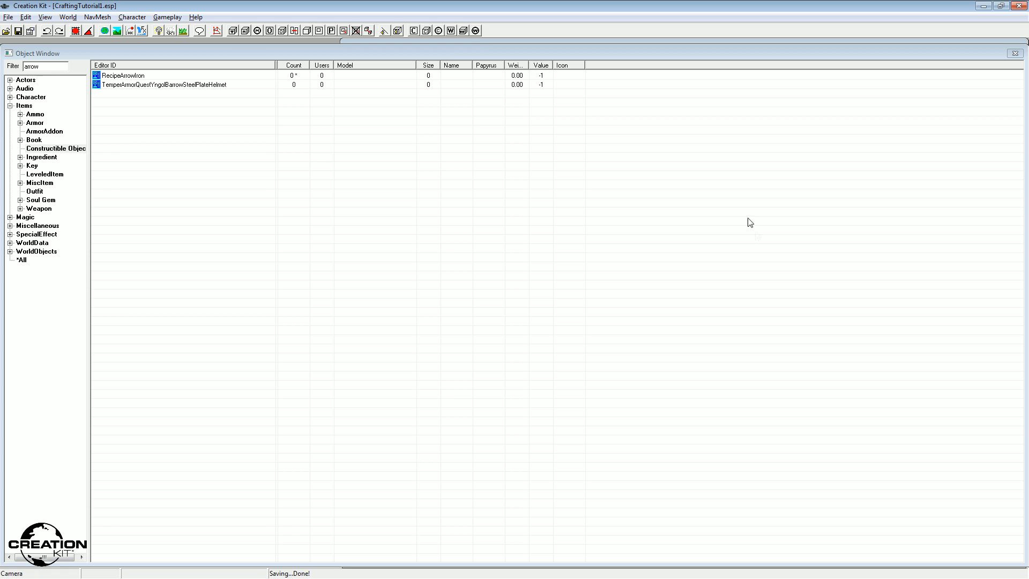
# - Open the RecipeArrowIron recipe for editing and shrink the Object Window to uncover its dialog
pyautogui.moveTo(374, 231); pyautogui.dragTo(215, 78)
pyautogui.click(212, 217)
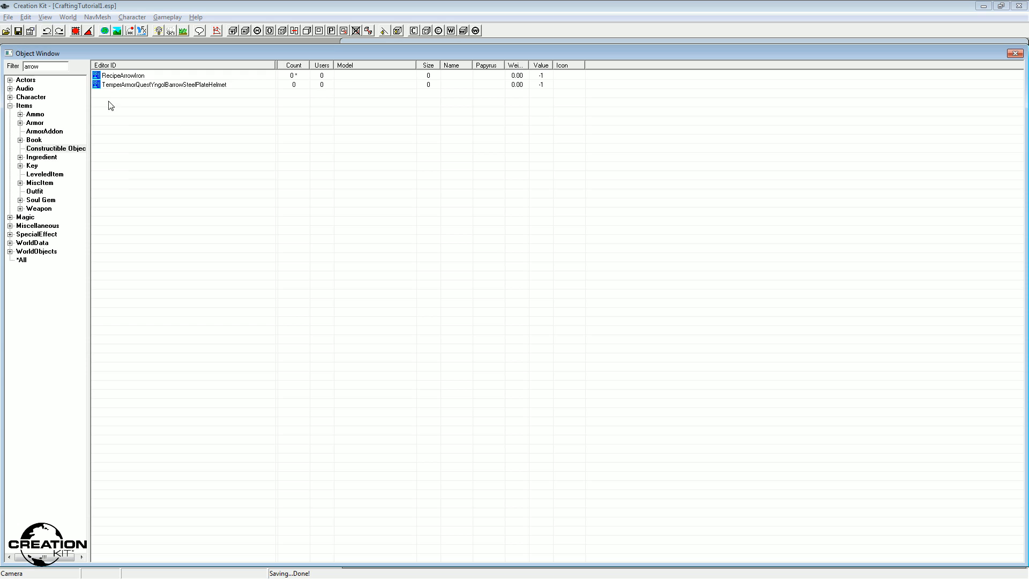
pyautogui.click(142, 80)
pyautogui.click(137, 136)
pyautogui.click(130, 80)
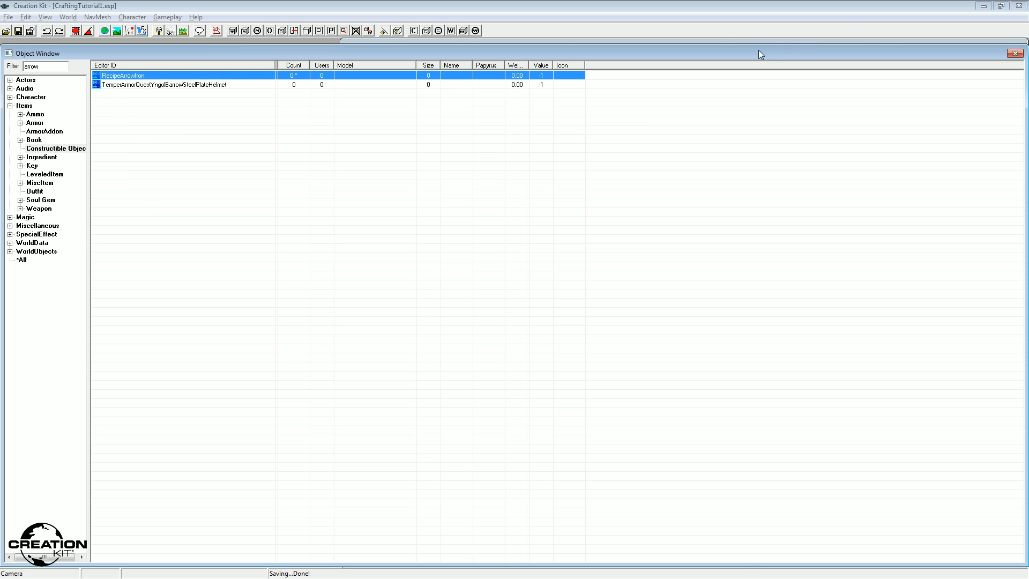
pyautogui.click(310, 44)
pyautogui.click(310, 48)
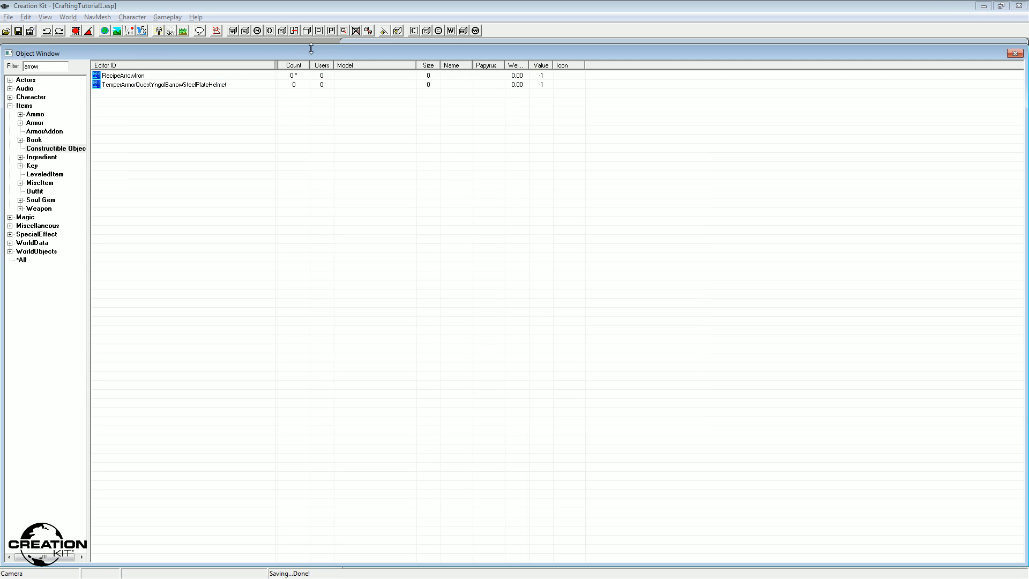
pyautogui.moveTo(310, 48); pyautogui.dragTo(311, 213)
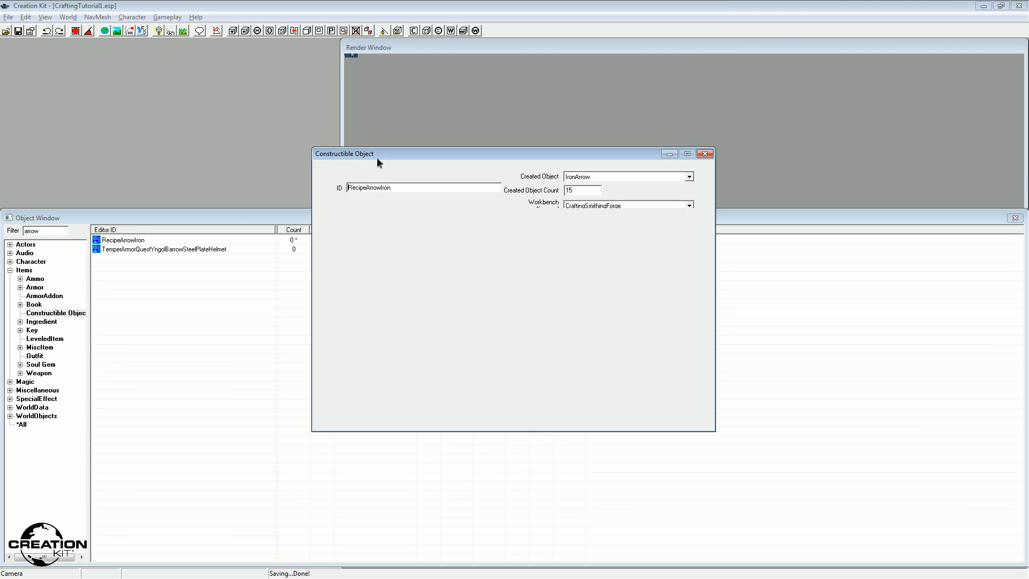
# - Enlarge the Object Window again and place the Constructible Object dialog in front of it
pyautogui.moveTo(358, 155); pyautogui.dragTo(1024, 116)
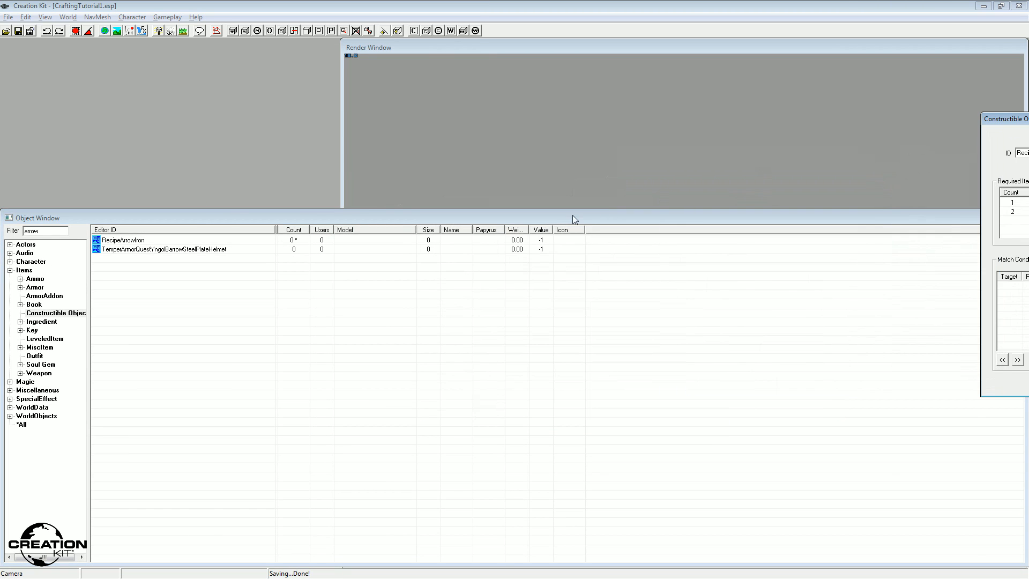
pyautogui.moveTo(573, 214); pyautogui.dragTo(548, 43)
pyautogui.moveTo(1028, 122); pyautogui.dragTo(437, 126)
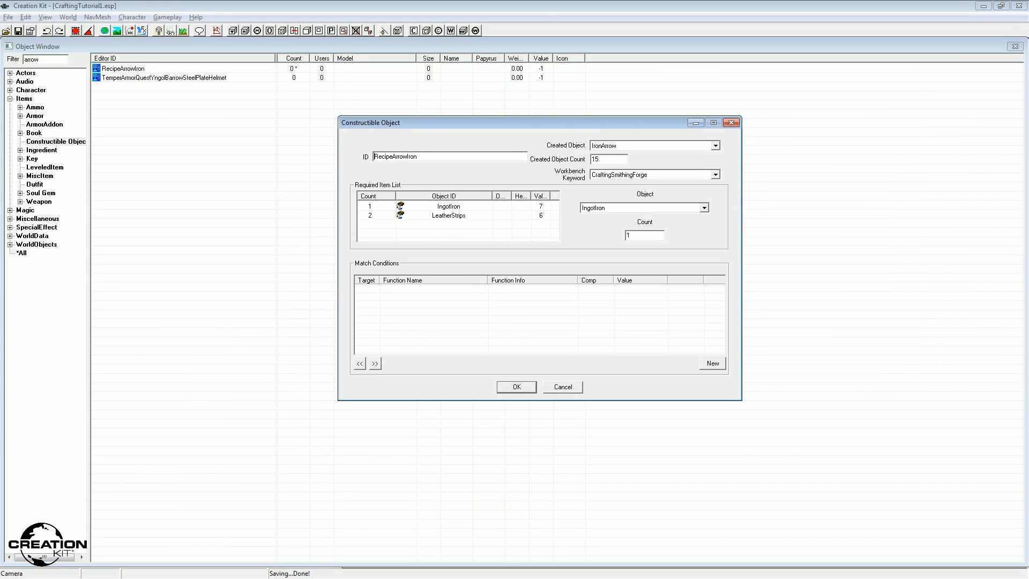
pyautogui.moveTo(456, 123); pyautogui.dragTo(335, 122)
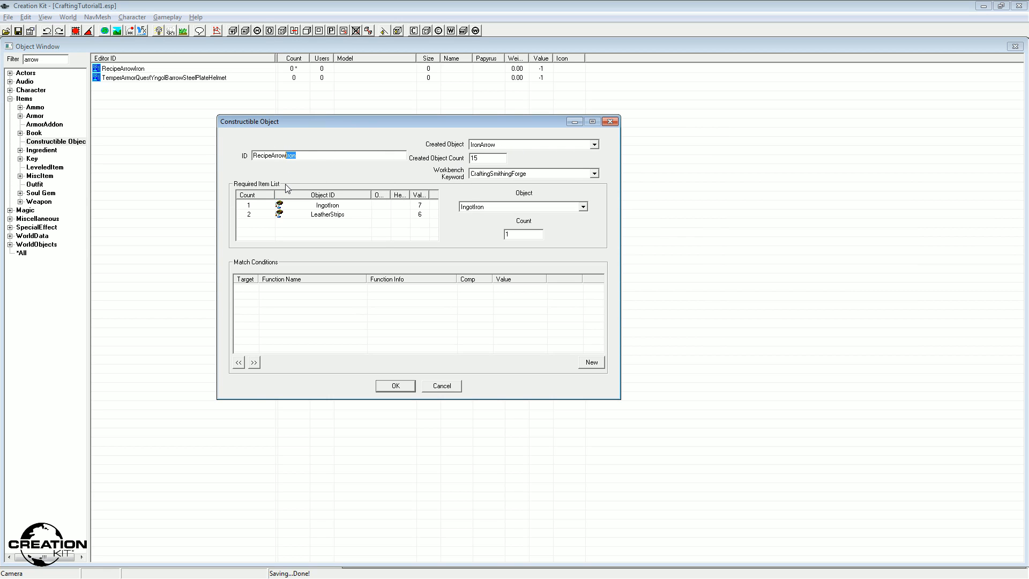
# - Change the recipe's ID to RecipeArrowSteel and set its first required item to IngotSteel
pyautogui.write('Steel')
pyautogui.click(374, 210)
pyautogui.click(503, 206)
pyautogui.scroll(1, 496, 225)
pyautogui.scroll(-1, 496, 251)
pyautogui.click(495, 251)
# - Set the created object of the RecipeArrowSteel recipe to StaffTurnUndead
pyautogui.click(498, 145)
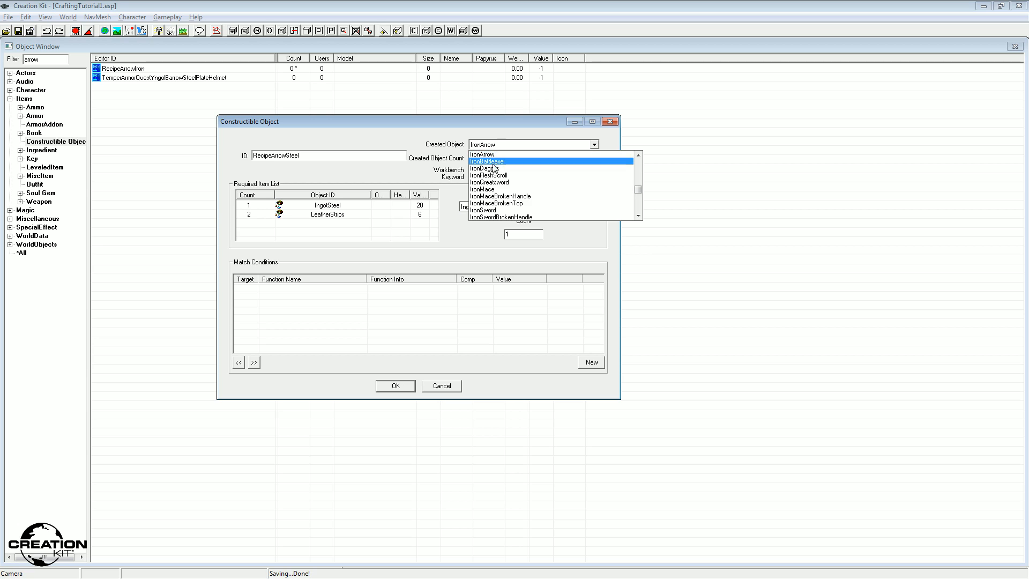
pyautogui.scroll(2, 504, 199)
pyautogui.scroll(-1, 506, 203)
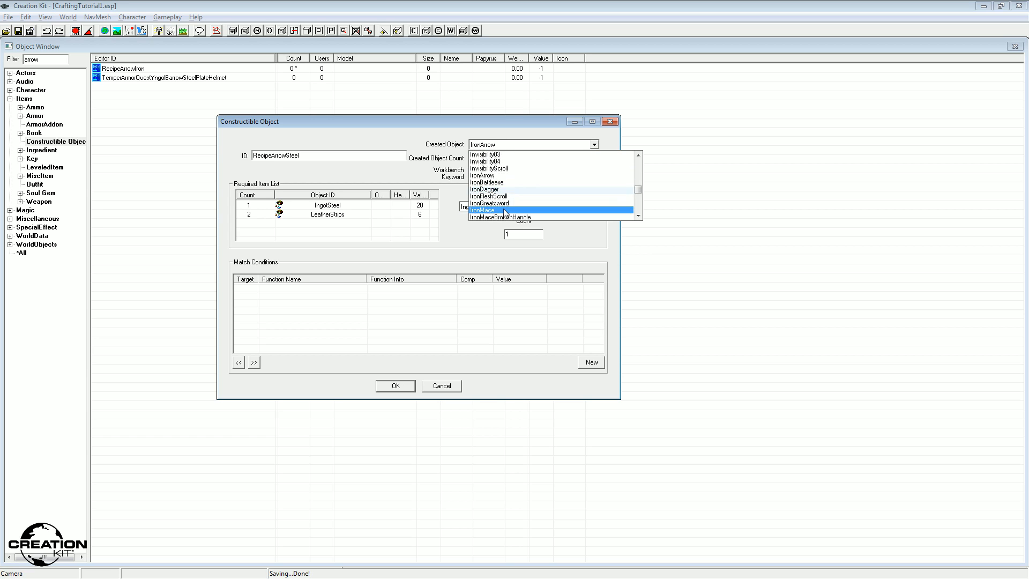
pyautogui.write('ste')
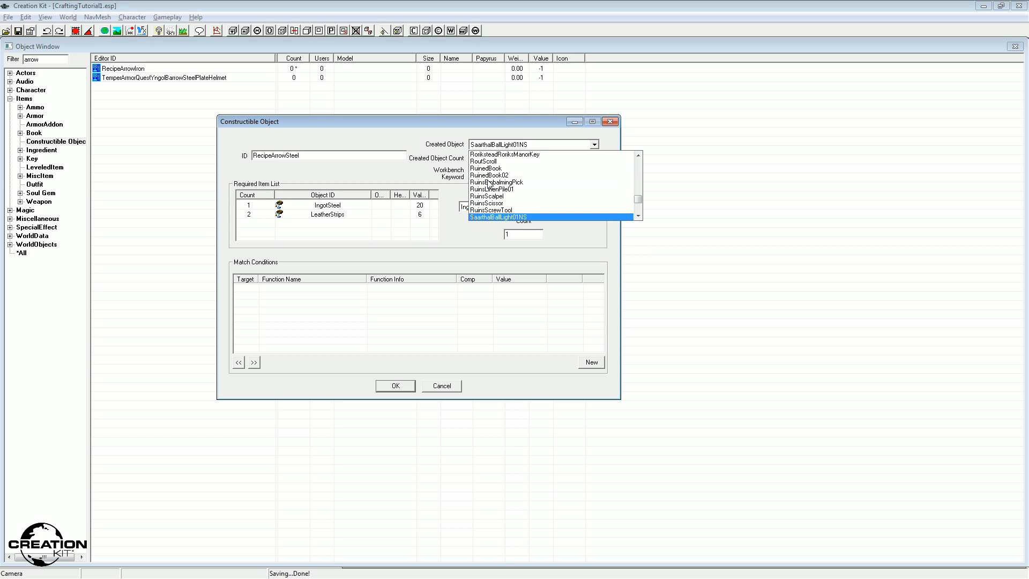
pyautogui.click(489, 182)
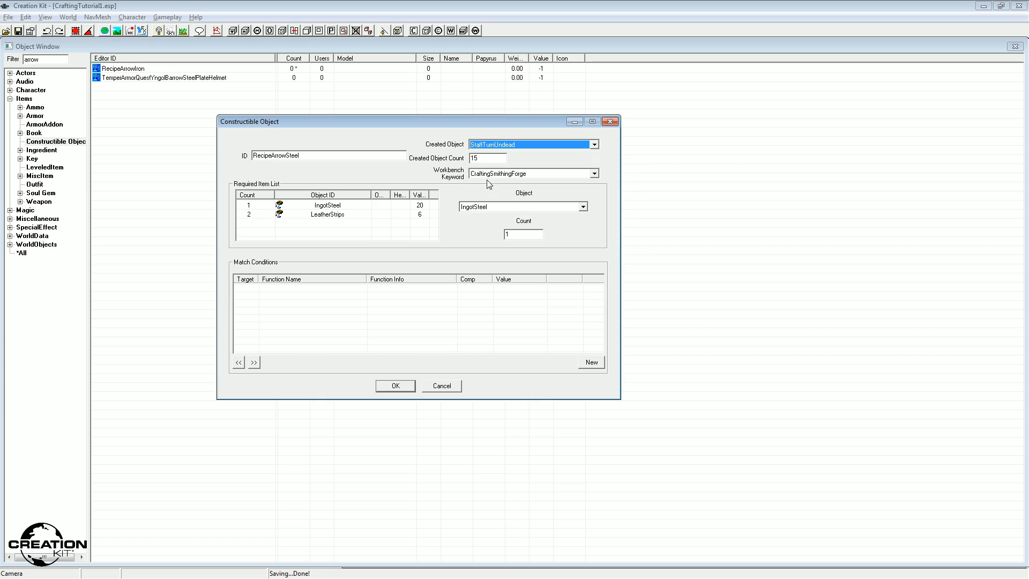
# - Start a new match condition for the recipe and set its condition function to HasPerk
pyautogui.click(355, 216)
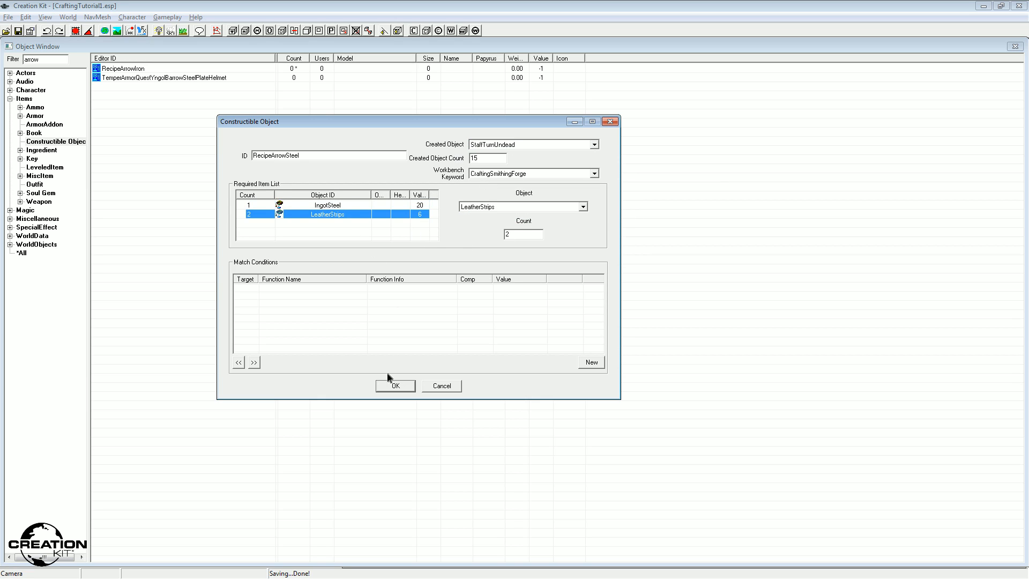
pyautogui.rightClick(321, 314)
pyautogui.click(324, 283)
pyautogui.rightClick(280, 291)
pyautogui.click(317, 290)
pyautogui.rightClick(291, 298)
pyautogui.click(349, 294)
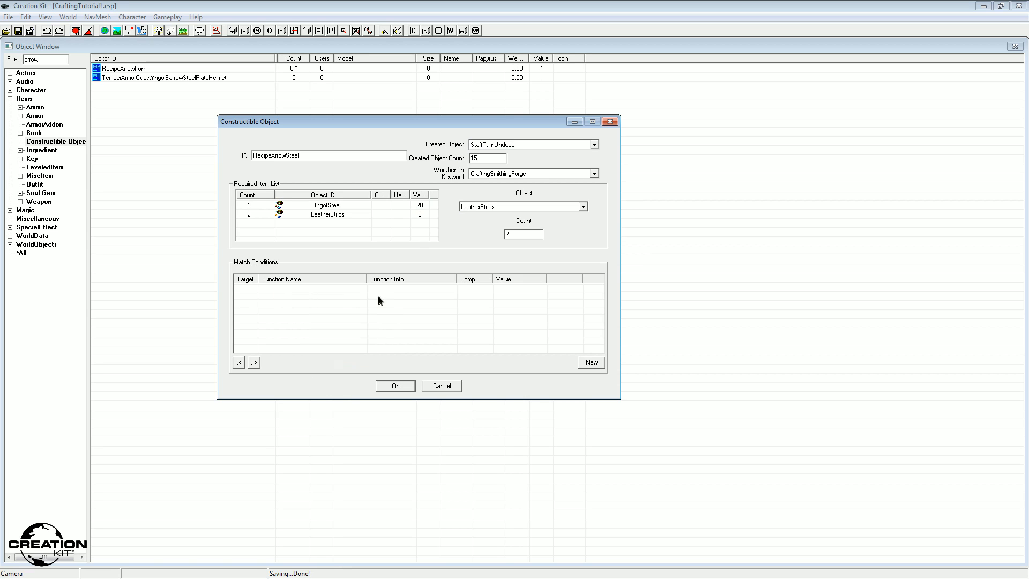
pyautogui.rightClick(414, 299)
pyautogui.click(311, 300)
pyautogui.rightClick(294, 299)
pyautogui.click(333, 307)
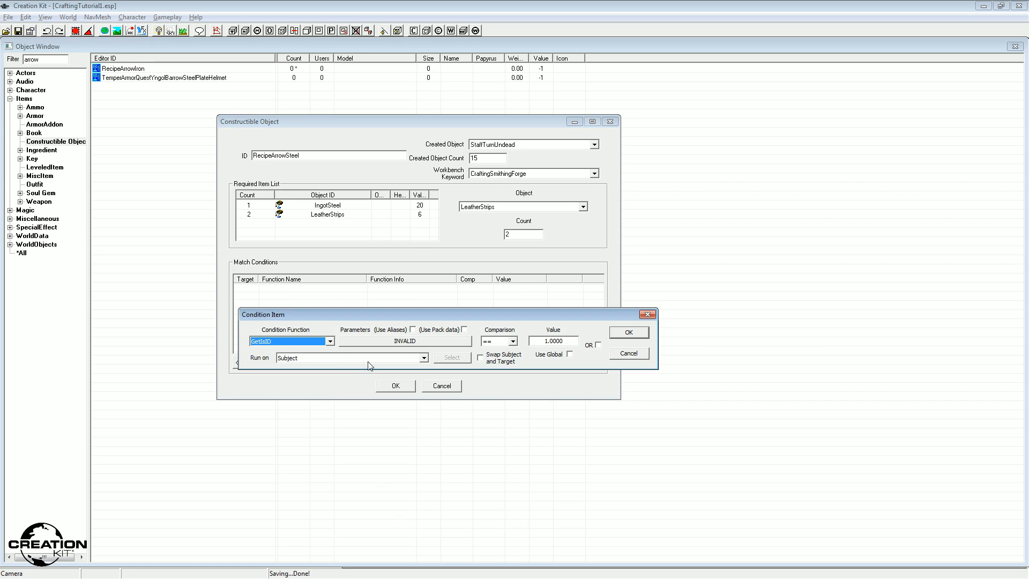
pyautogui.click(278, 341)
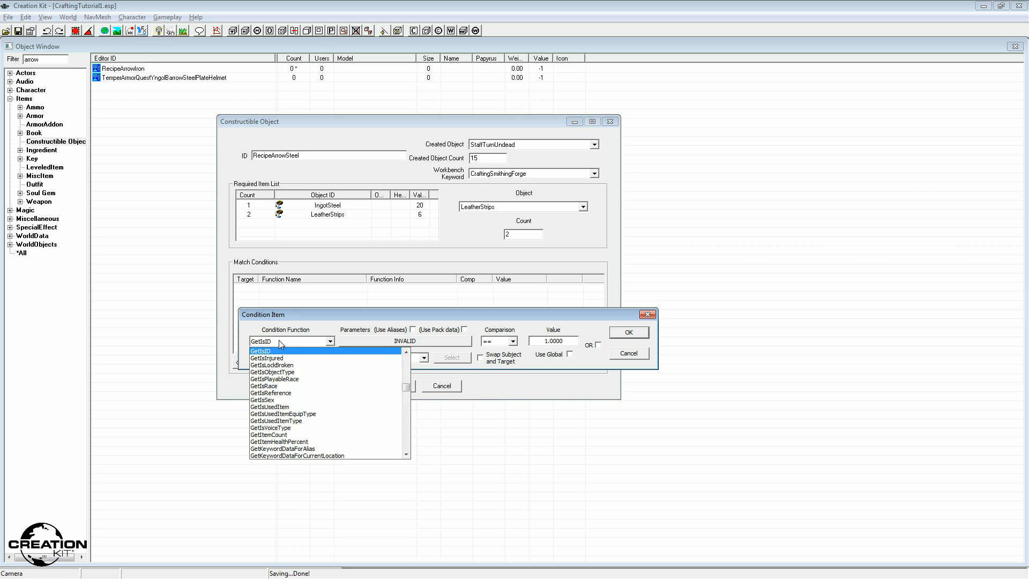
pyautogui.click(279, 340)
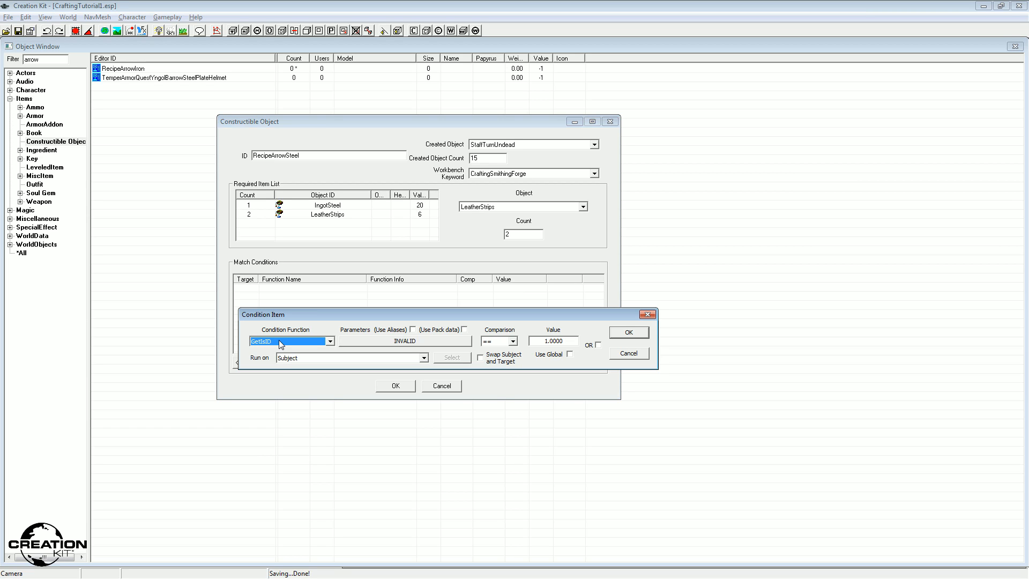
pyautogui.write('HasPerk')
# - Set the HasPerk condition's perk parameter to SteelSmithing and add the condition to the recipe
pyautogui.click(381, 342)
pyautogui.click(363, 343)
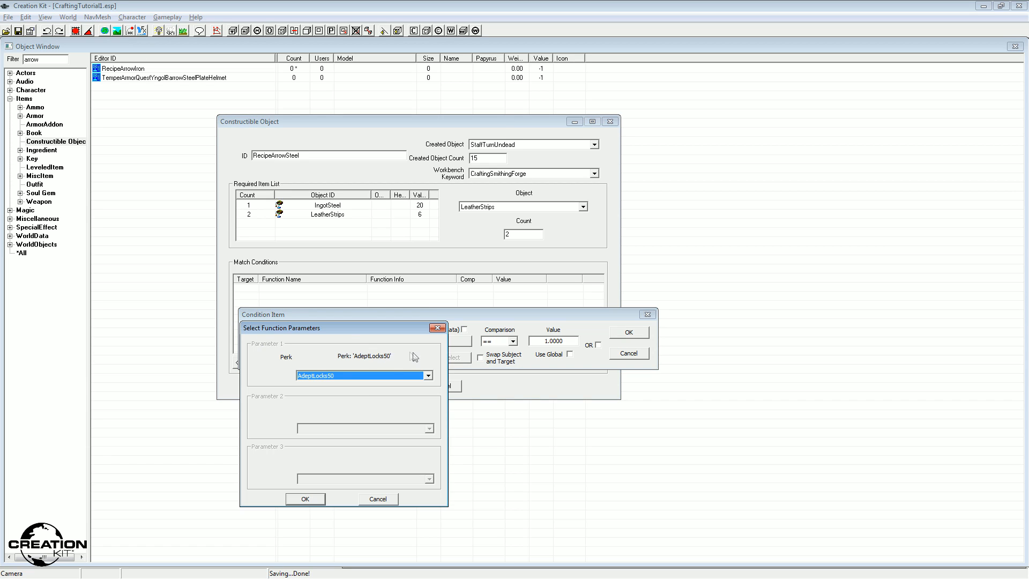
pyautogui.write('SavageBlows')
pyautogui.write('StormEnchanter')
pyautogui.write('SteelSmithing')
pyautogui.click(306, 500)
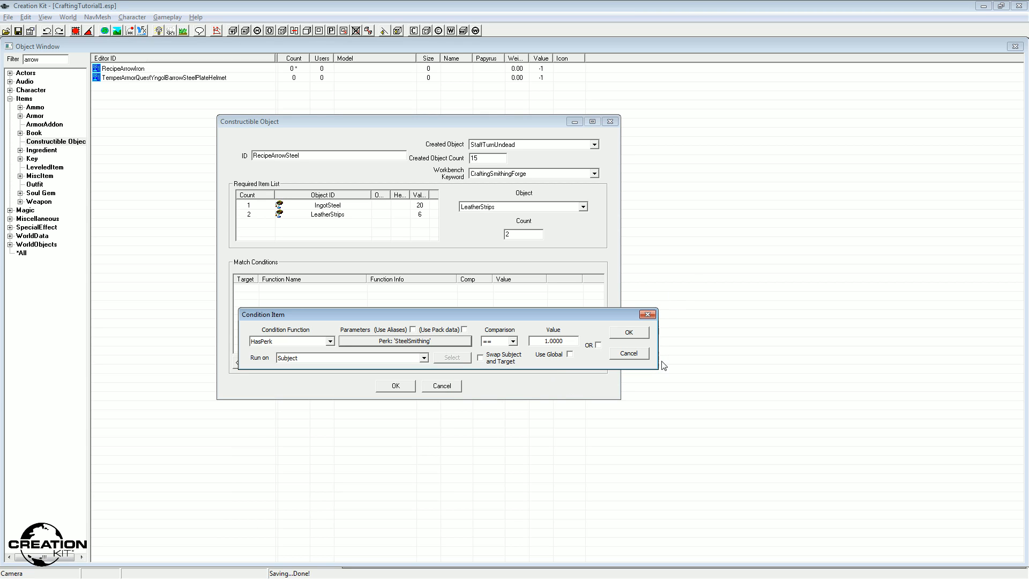
pyautogui.click(628, 335)
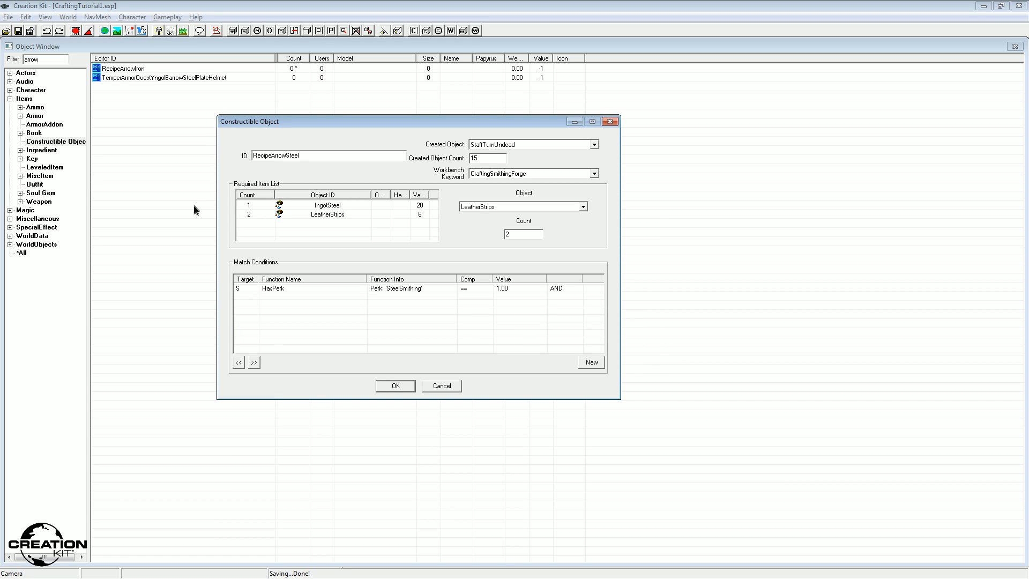
pyautogui.moveTo(238, 225); pyautogui.dragTo(239, 159)
pyautogui.moveTo(302, 157); pyautogui.dragTo(88, 176)
pyautogui.click(356, 344)
pyautogui.click(318, 291)
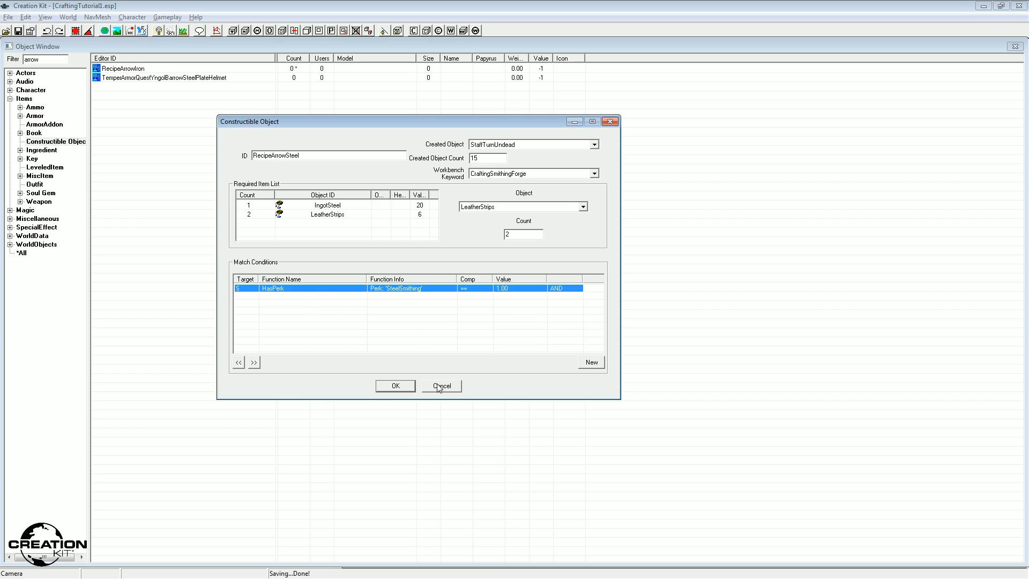
# - Accept the recipe as a new form with the ID RecipeArrowSteel and save the plugin
pyautogui.click(395, 387)
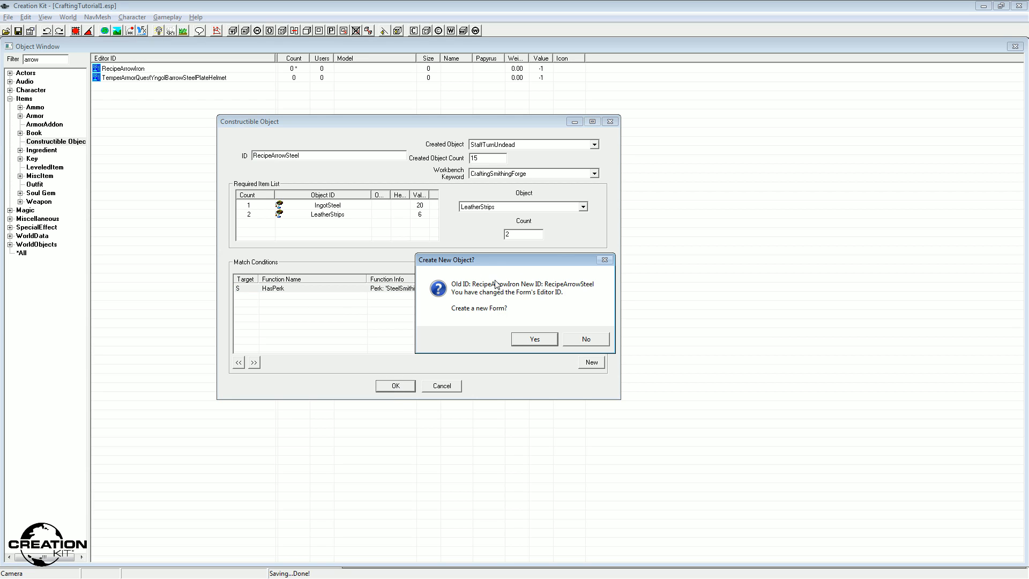
pyautogui.moveTo(491, 265); pyautogui.dragTo(424, 265)
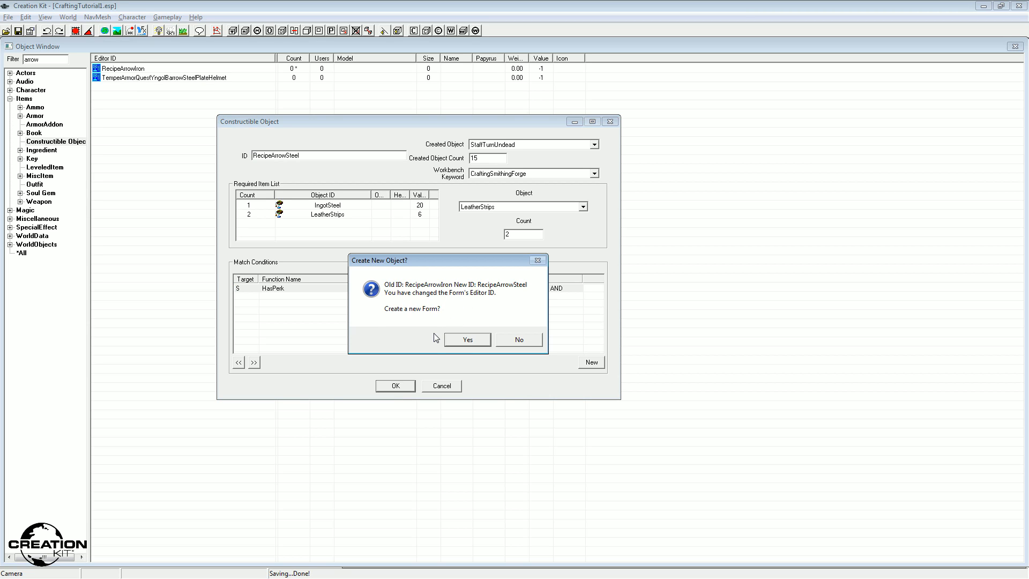
pyautogui.click(465, 340)
pyautogui.click(121, 78)
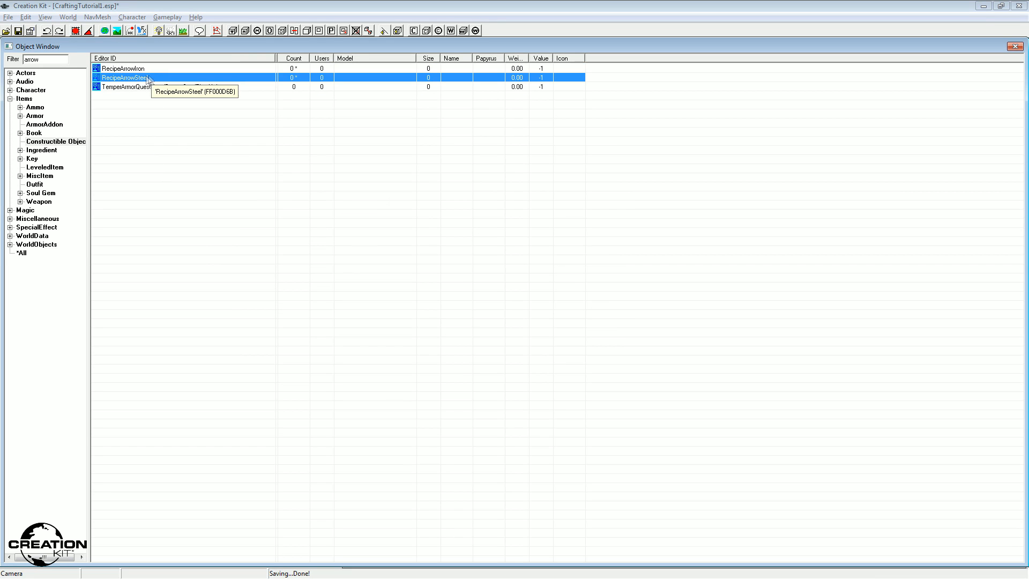
pyautogui.moveTo(307, 183); pyautogui.dragTo(50, 26)
pyautogui.click(194, 126)
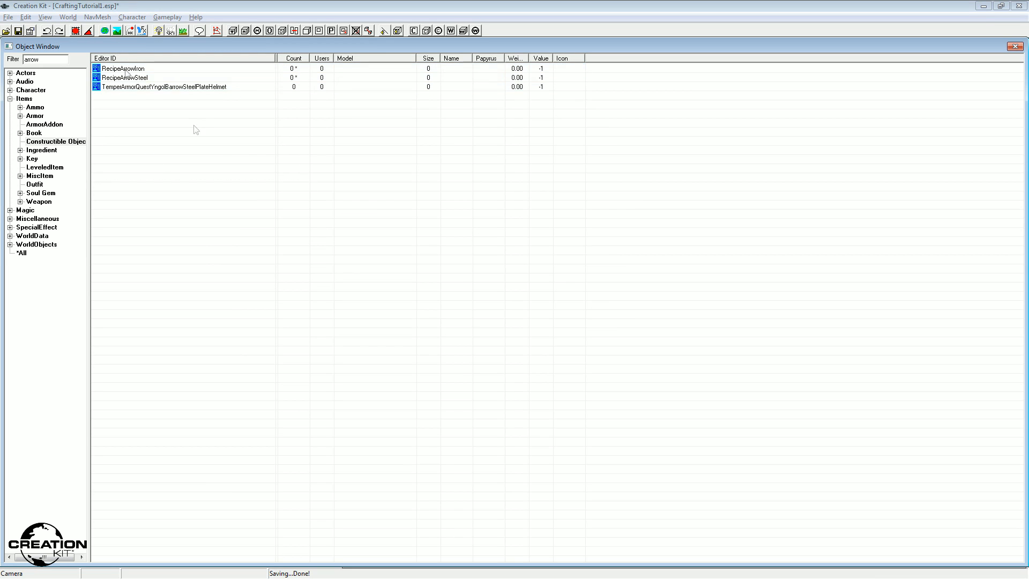
pyautogui.click(17, 31)
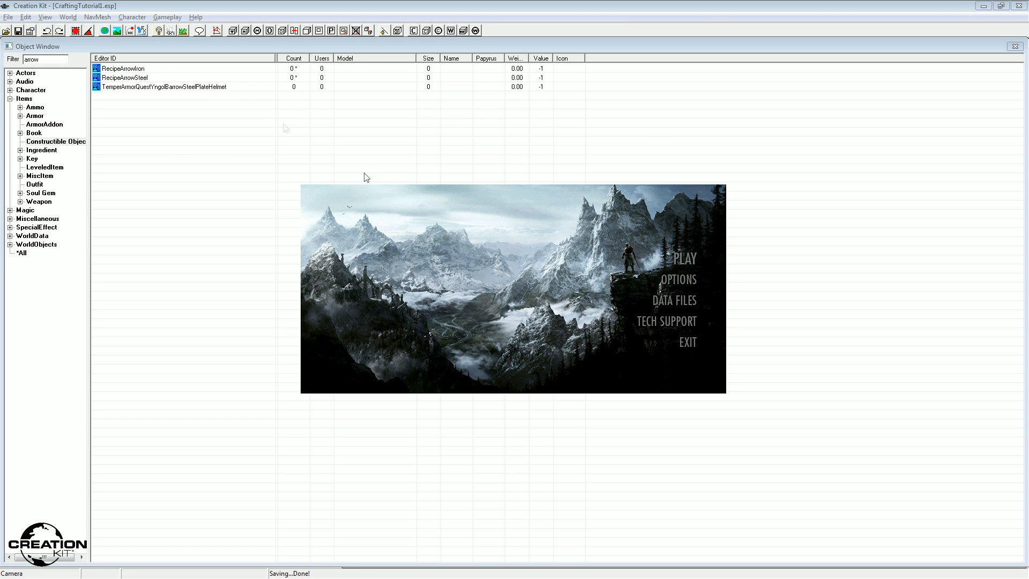
# - Start Skyrim from its launcher and continue the most recent saved game
pyautogui.click(713, 259)
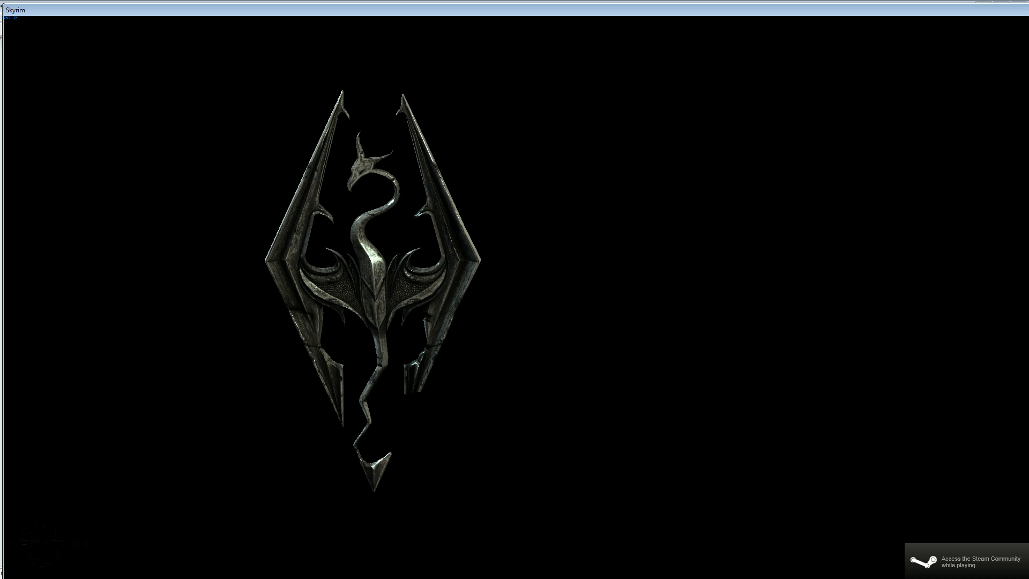
pyautogui.press('Return')
pyautogui.press('Return')
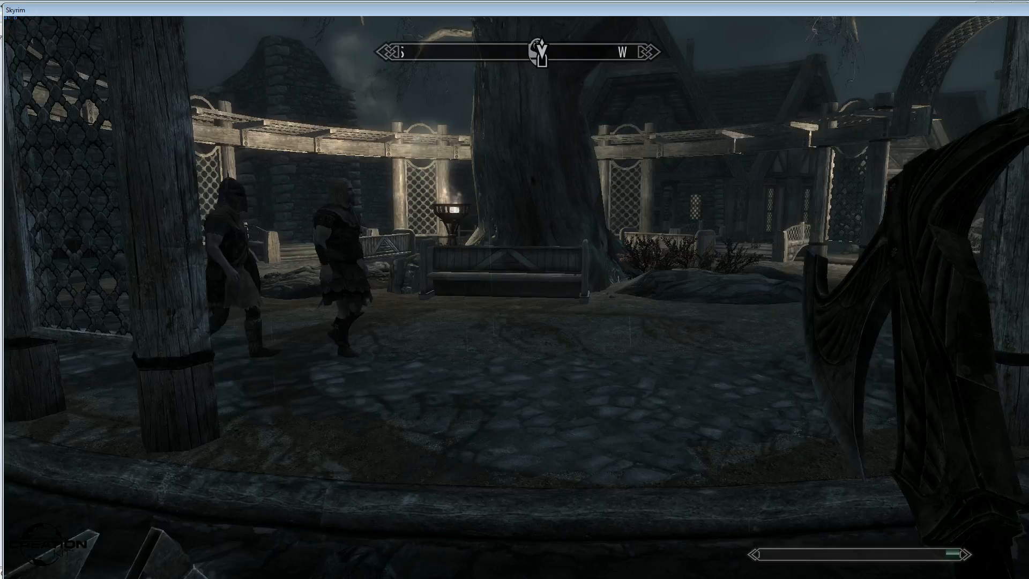
# - Fast travel to Whiterun from the world map
pyautogui.press('m')
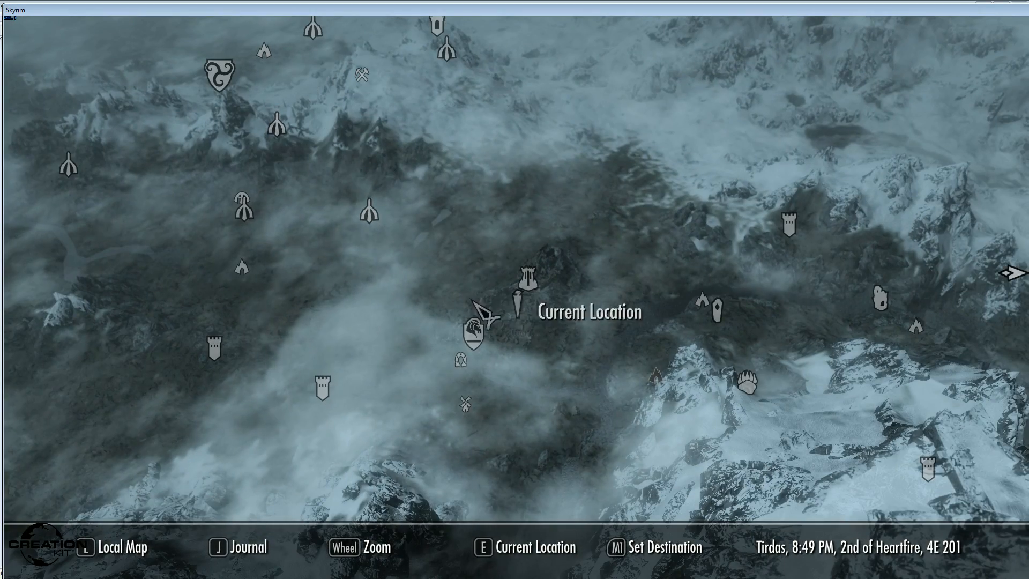
pyautogui.click(474, 330)
pyautogui.click(429, 335)
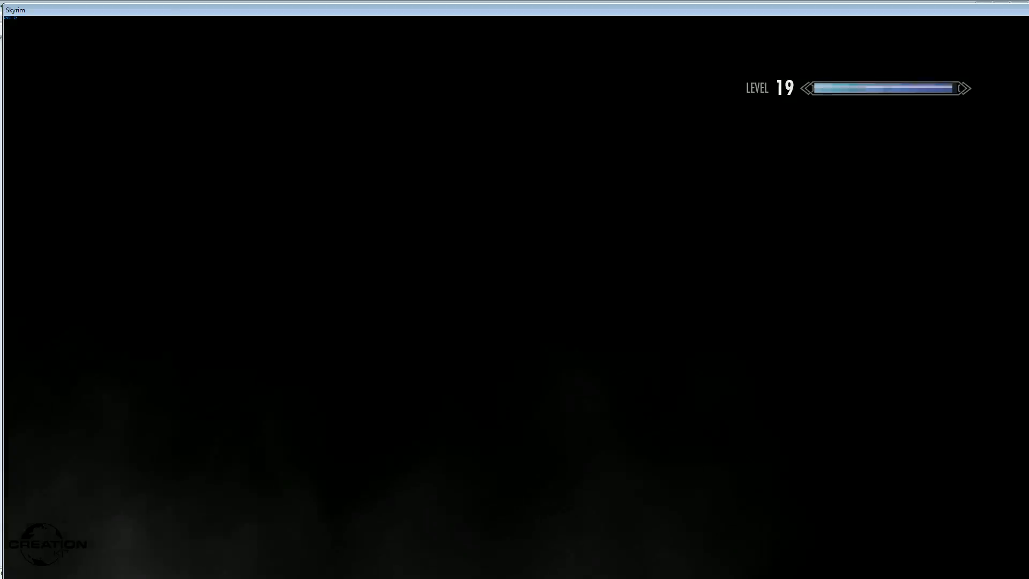
# - Walk to Whiterun's Blacksmith Forge, use it and examine the craftable items in the Misc category
pyautogui.press('w')
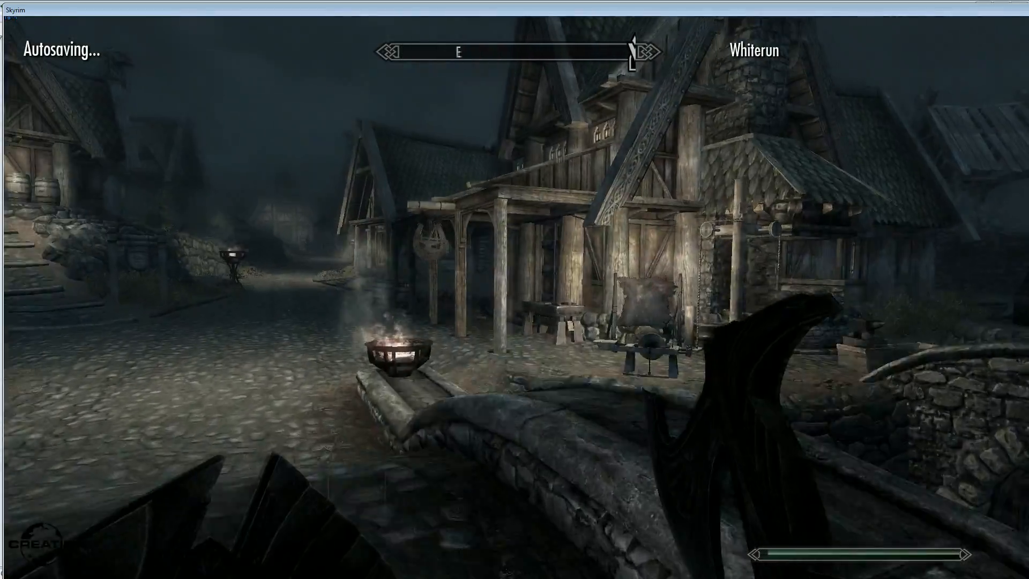
pyautogui.press('w')
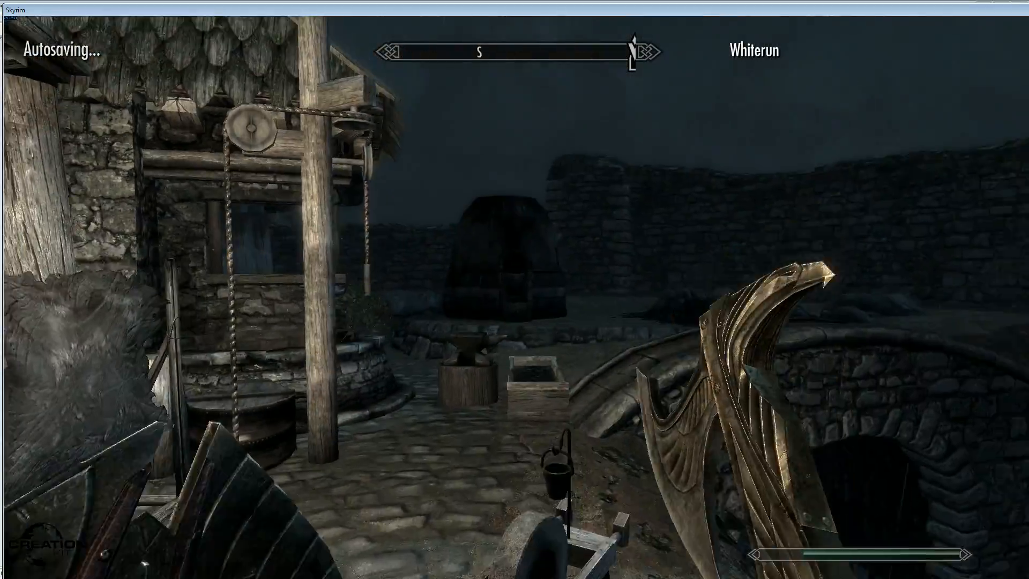
pyautogui.press('w')
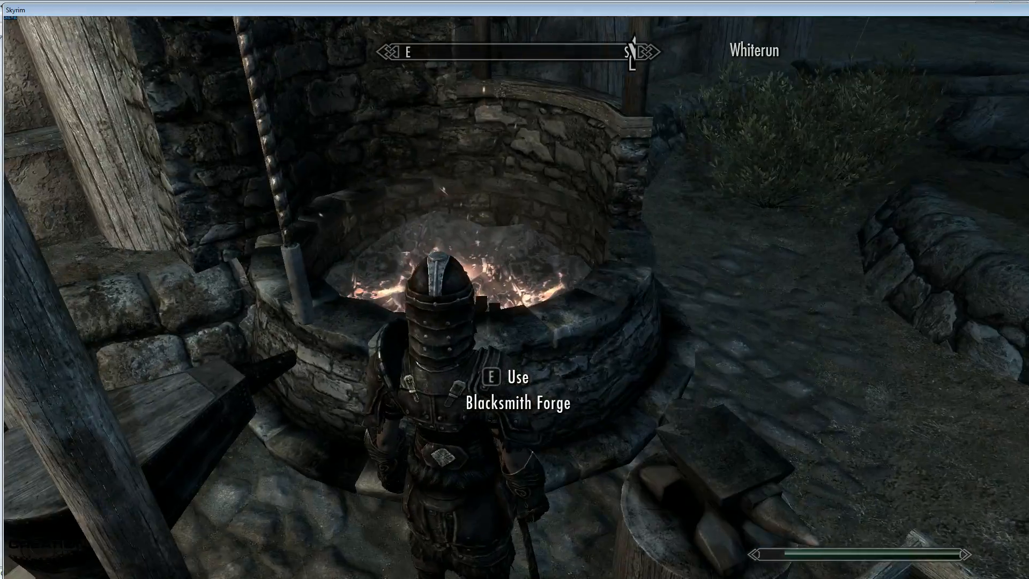
pyautogui.press('e')
pyautogui.click(683, 45)
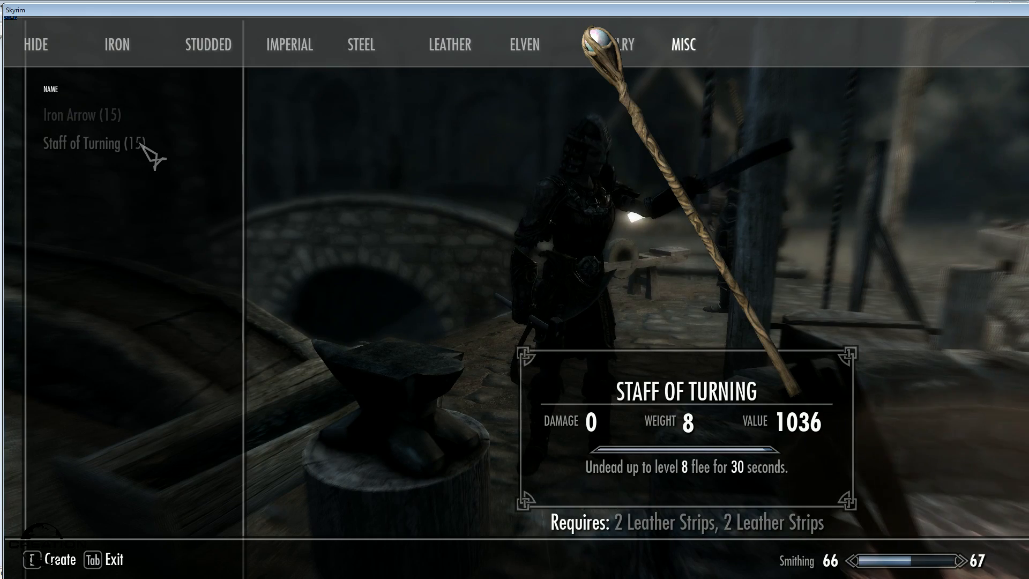
# - Switch back to the Creation Kit and set the created object of the RecipeArrowSteel recipe to SteelArrow
pyautogui.hotkey('alt', 'Tab')
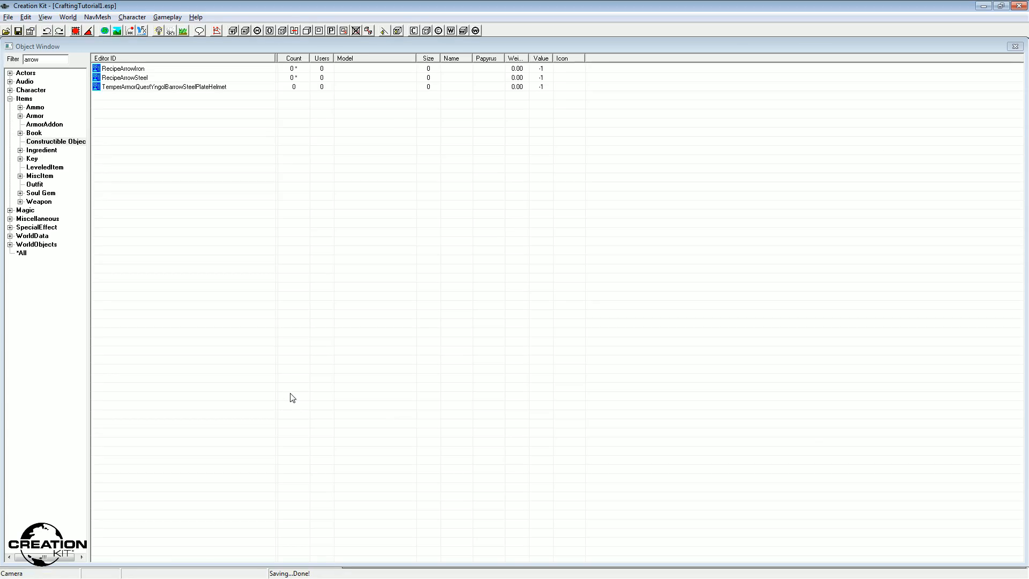
pyautogui.click(135, 78)
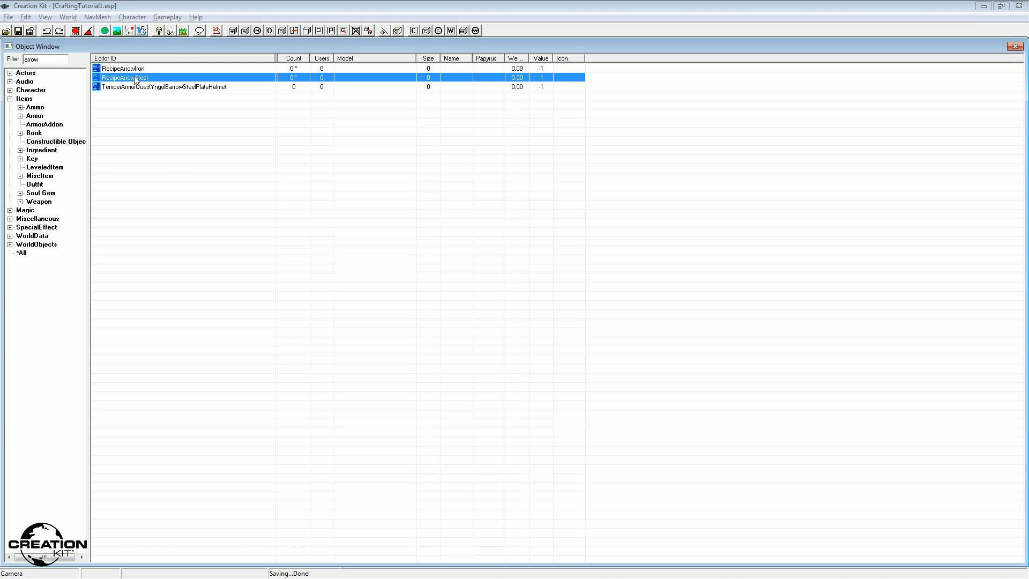
pyautogui.click(135, 95)
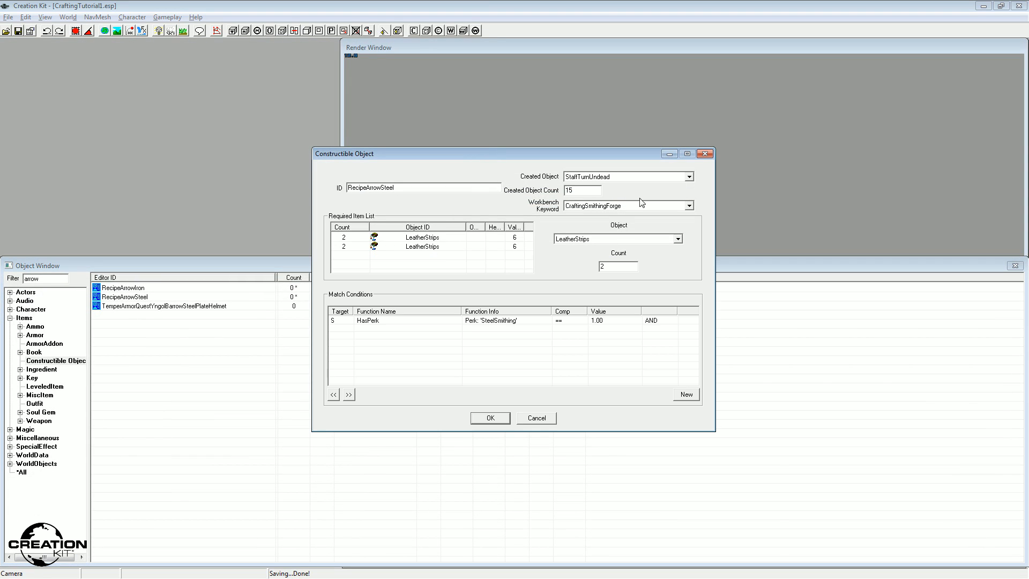
pyautogui.click(584, 181)
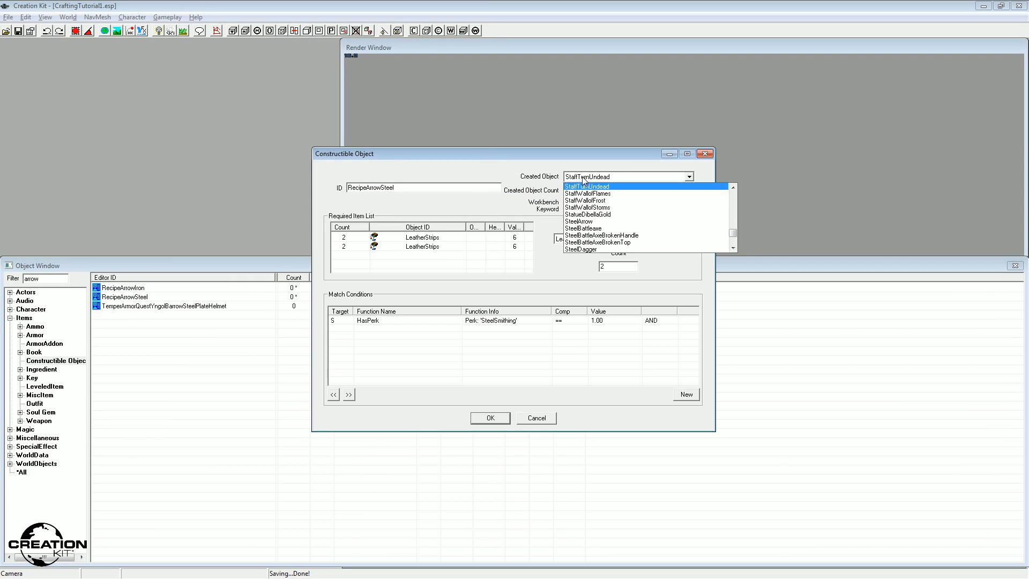
pyautogui.scroll(1, 592, 198)
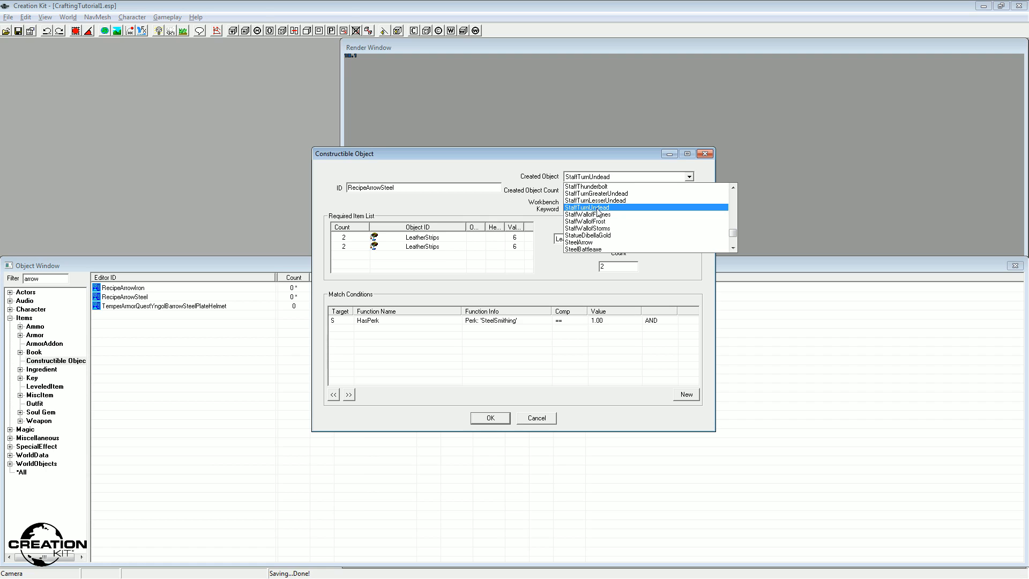
pyautogui.click(593, 243)
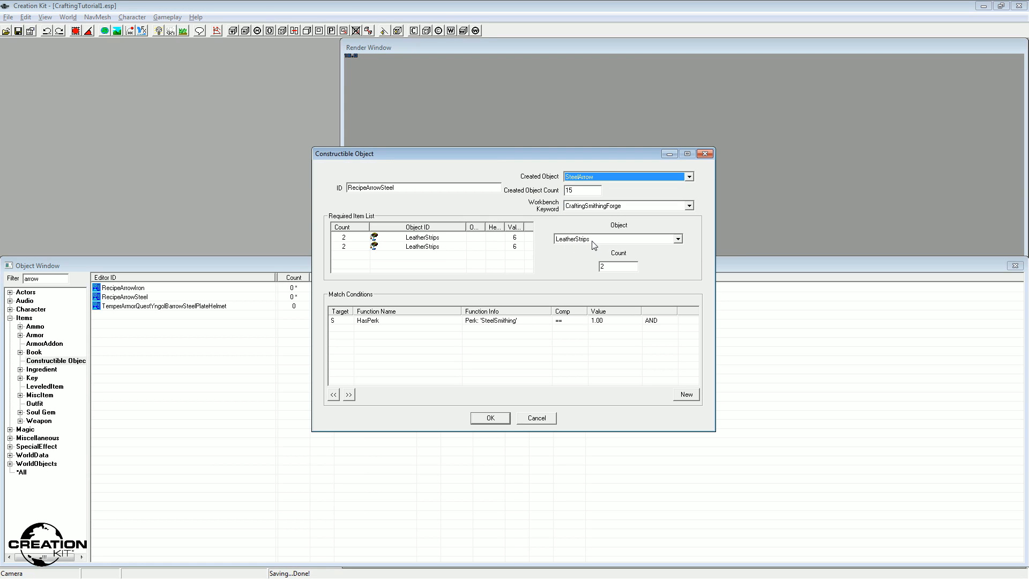
pyautogui.click(490, 418)
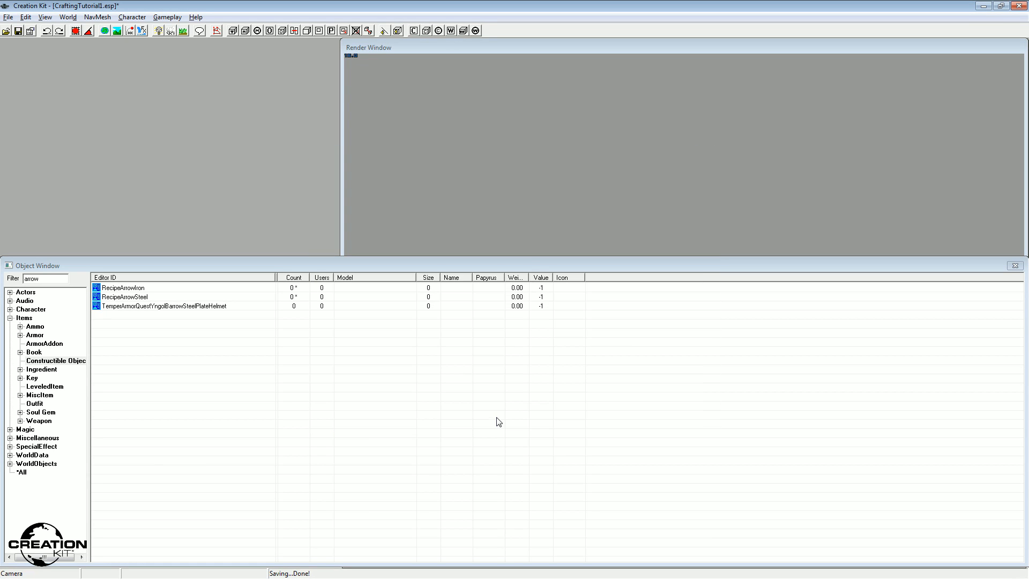
# - Move the Object Window up beneath the toolbar and try to save the CraftingTutorial1.esp plugin
pyautogui.moveTo(311, 262); pyautogui.dragTo(255, 46)
pyautogui.click(21, 29)
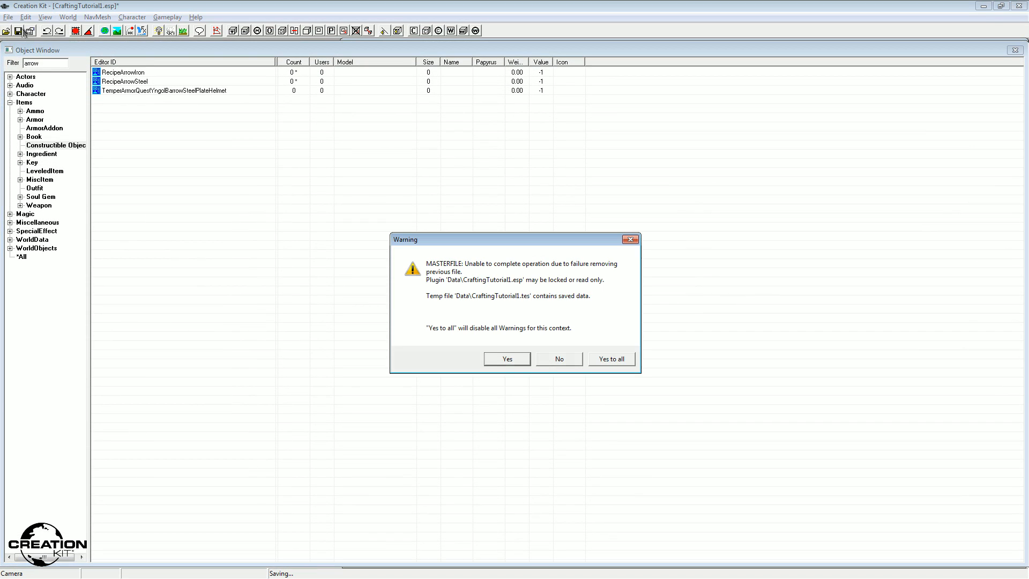
# - Switch to the running Skyrim game and quit it to the desktop
pyautogui.hotkey('alt', 'Tab')
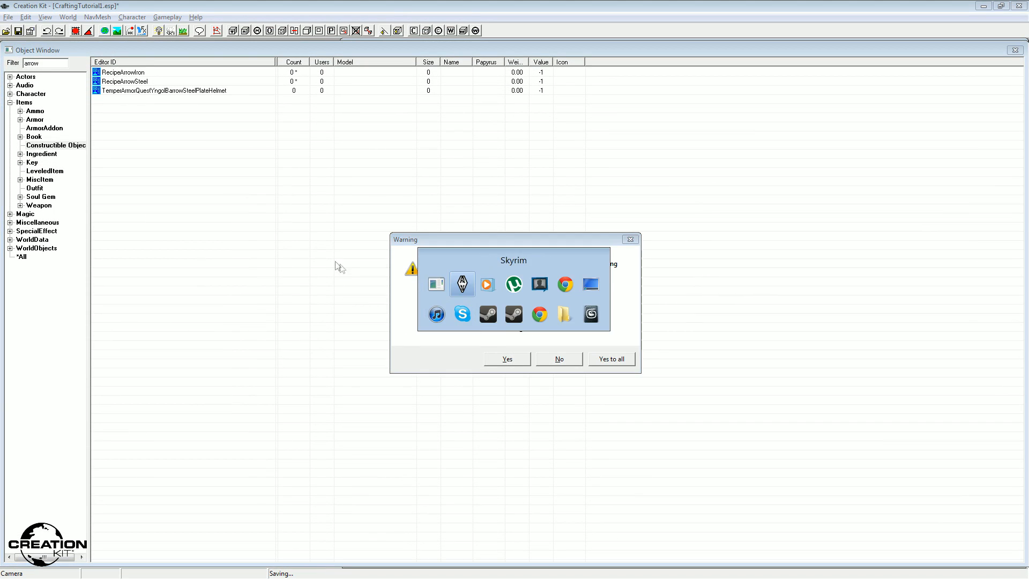
pyautogui.press('Tab')
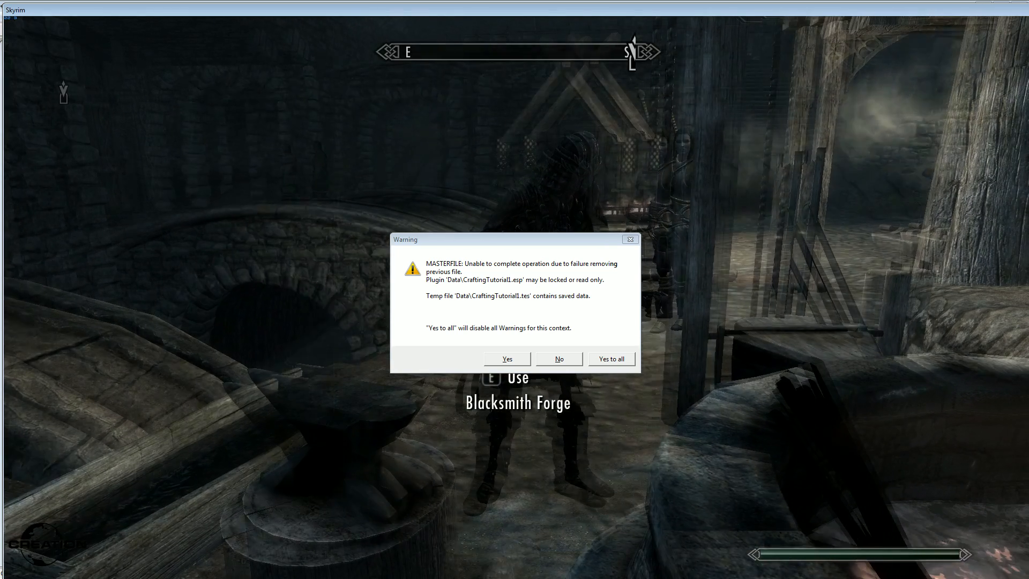
pyautogui.press('Escape')
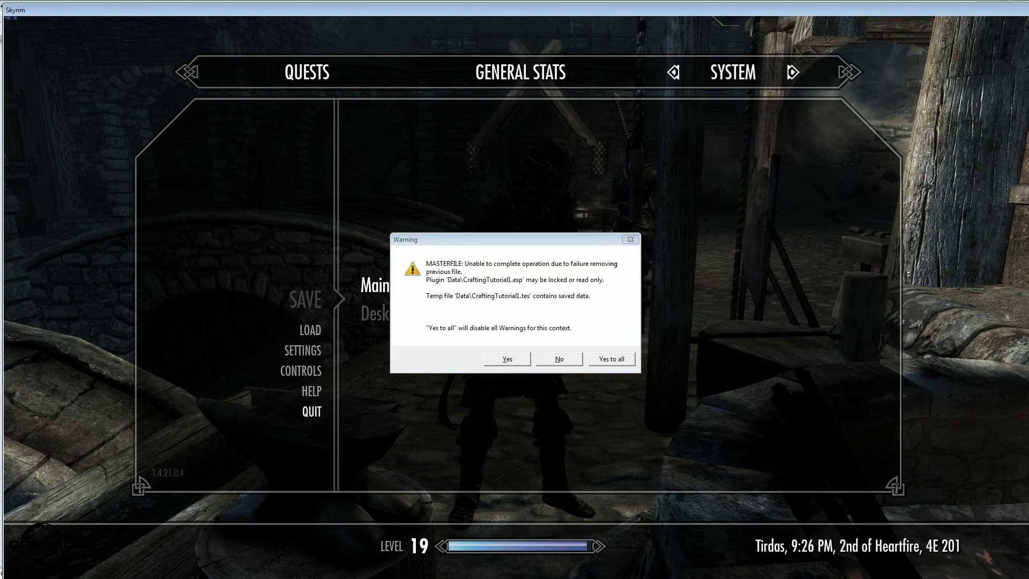
pyautogui.click(375, 312)
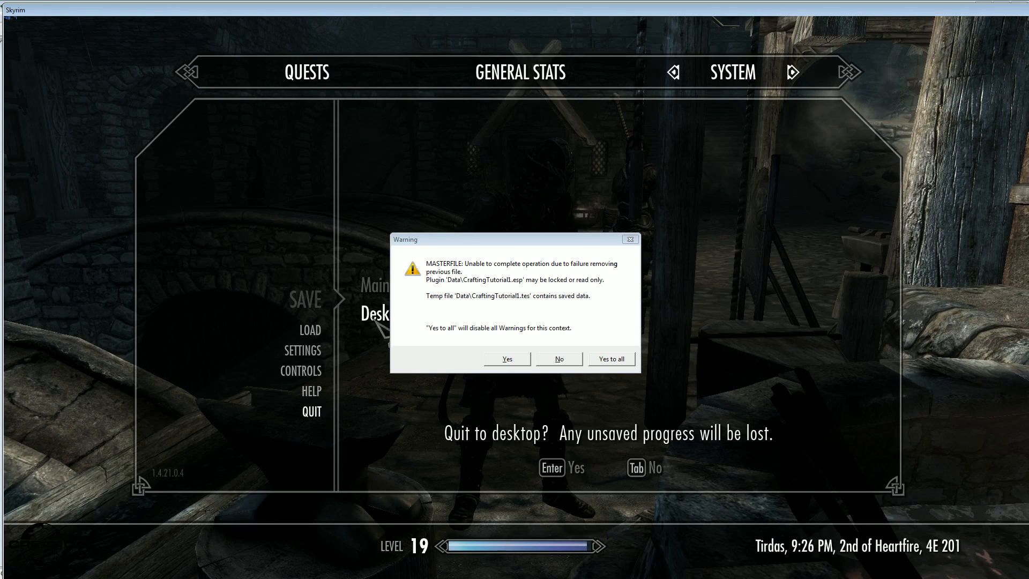
pyautogui.click(575, 478)
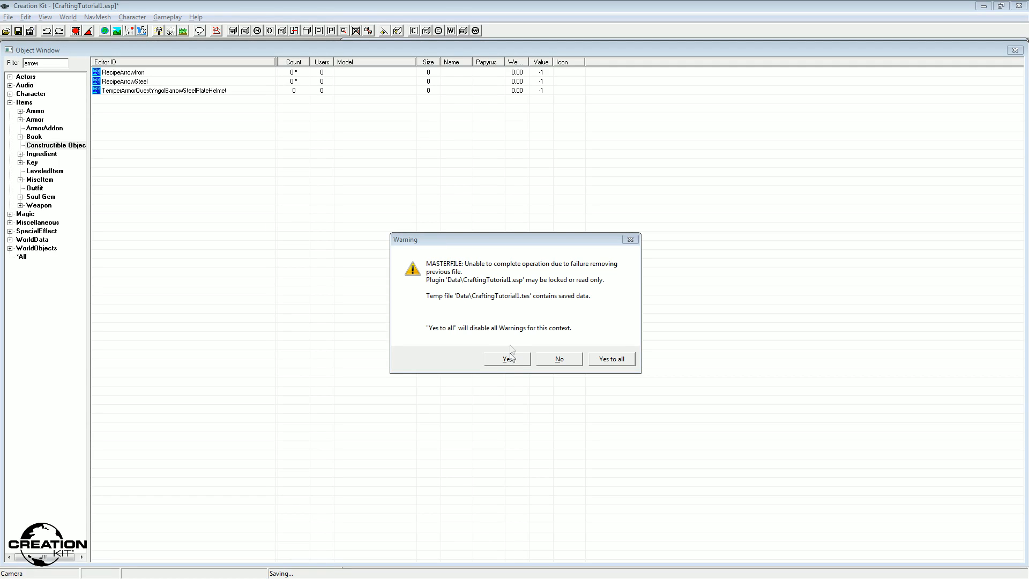
# - Dismiss the save warnings in the Creation Kit, decline exiting the program, and save CraftingTutorial1.esp again
pyautogui.click(609, 367)
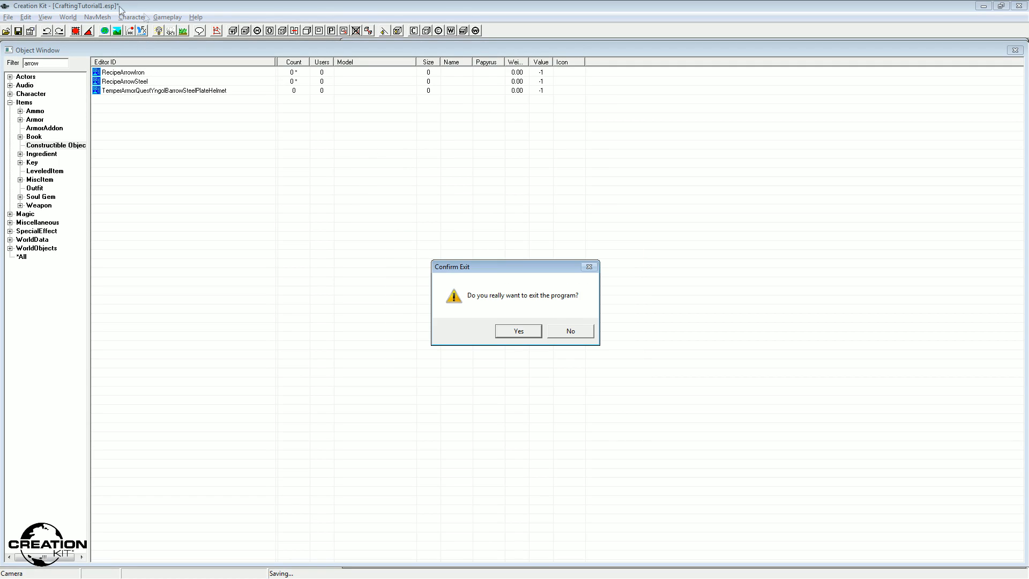
pyautogui.click(570, 331)
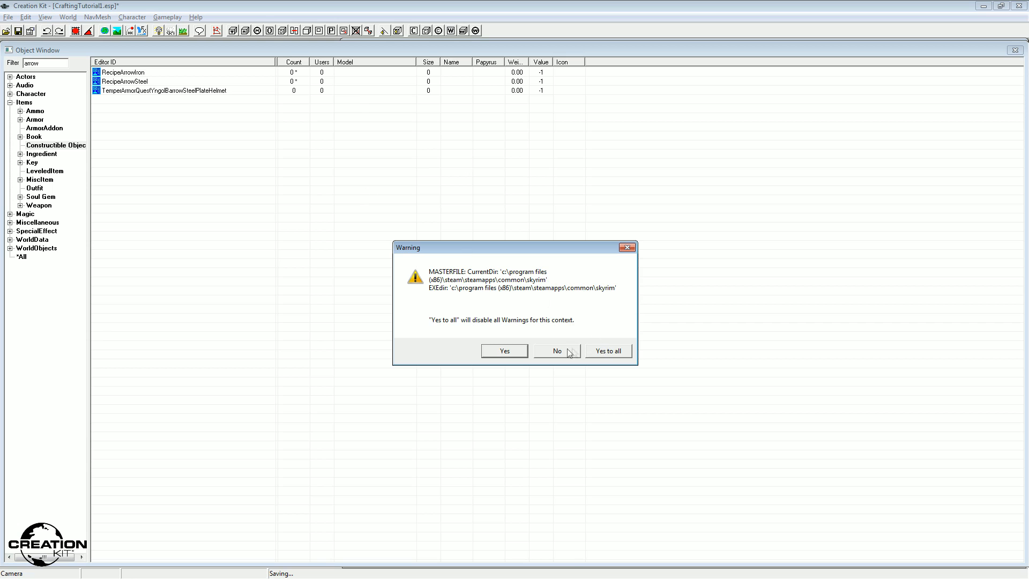
pyautogui.click(510, 354)
pyautogui.click(18, 31)
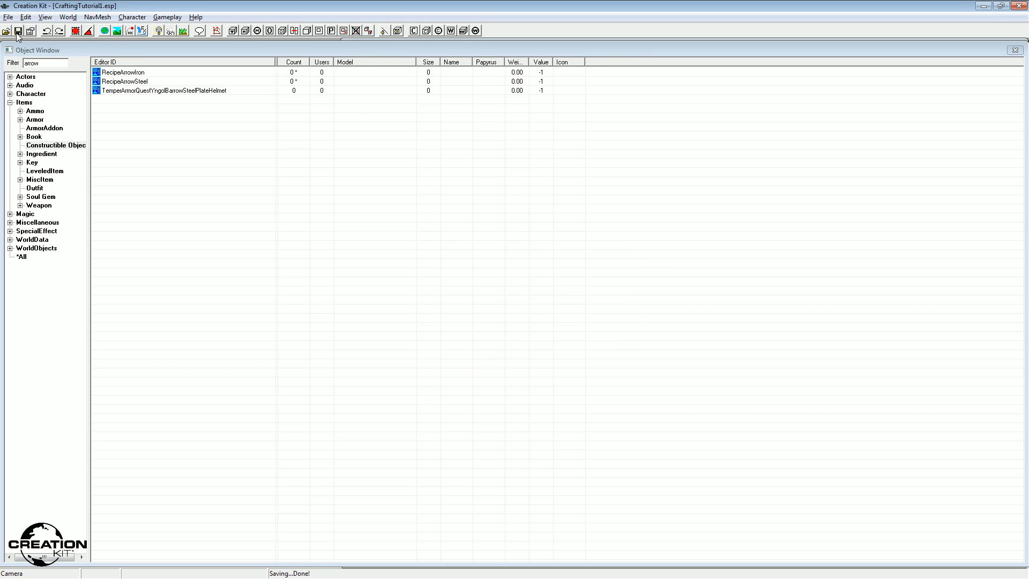
pyautogui.click(590, 332)
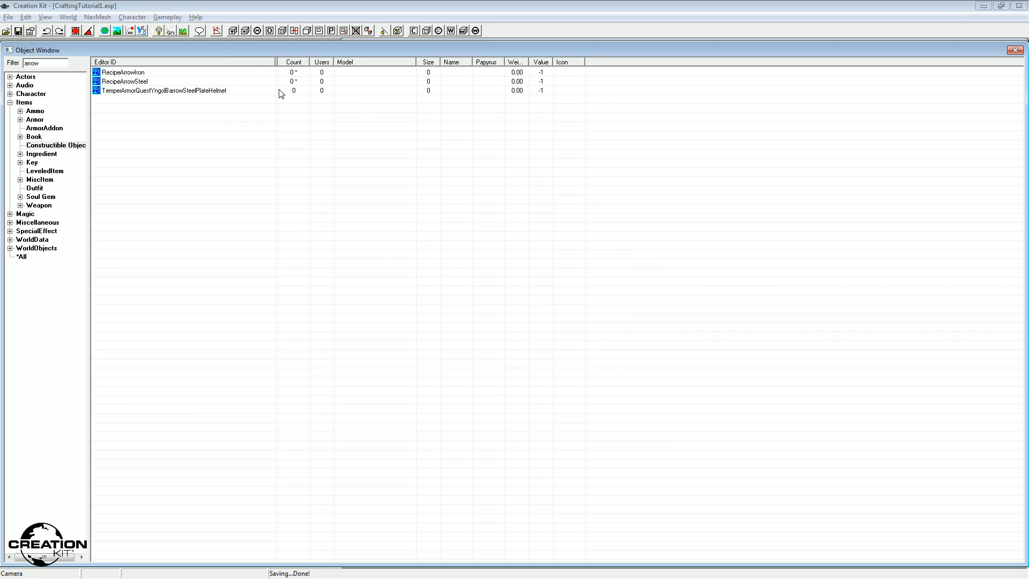
pyautogui.moveTo(209, 46)
pyautogui.mouseDown()
pyautogui.moveTo(262, 557)
pyautogui.moveTo(156, 31)
pyautogui.moveTo(222, 46)
pyautogui.mouseUp()
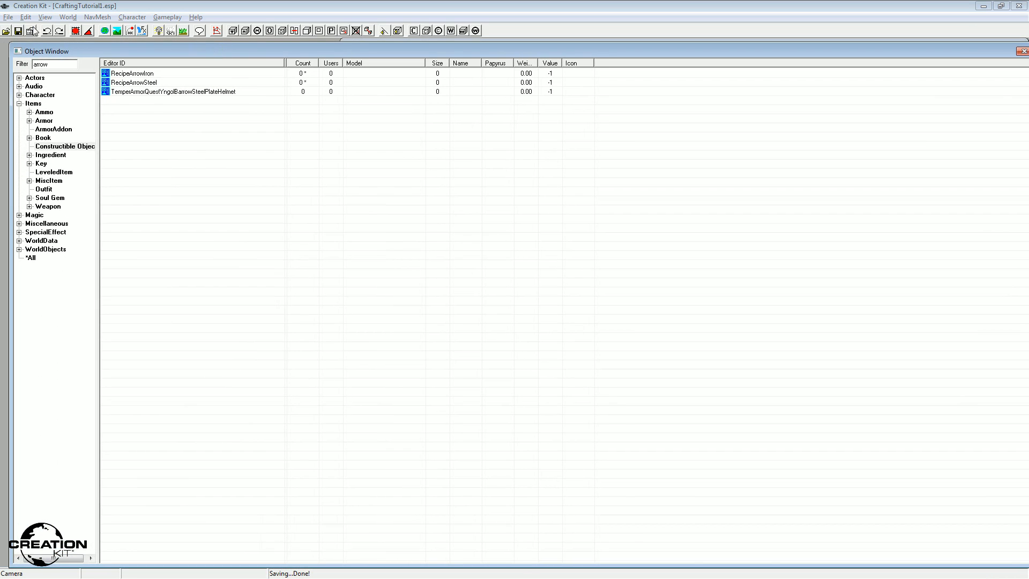
pyautogui.moveTo(98, 52); pyautogui.dragTo(89, 47)
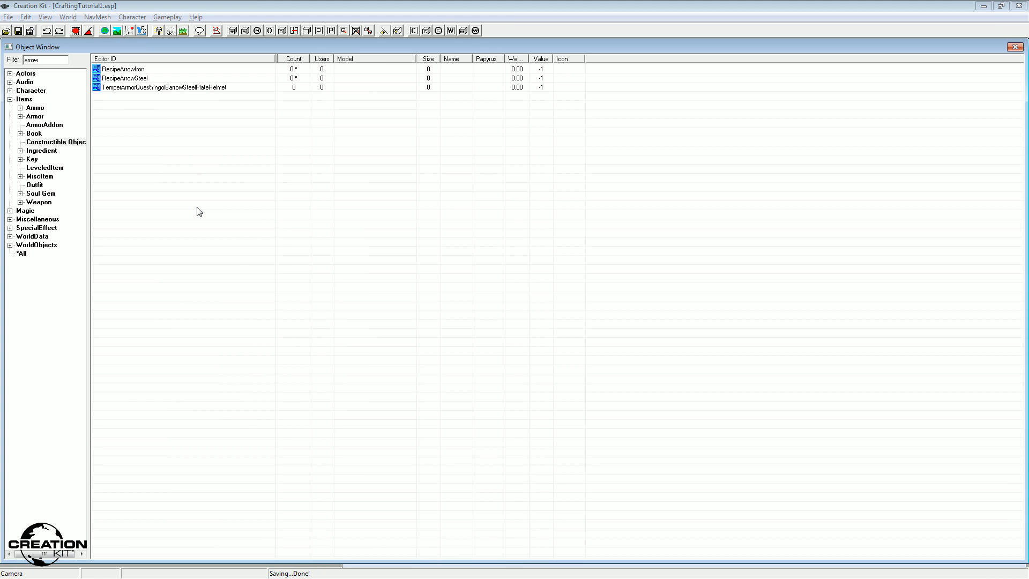
pyautogui.hotkey('ctrl', 'a')
pyautogui.click(105, 116)
pyautogui.moveTo(290, 209); pyautogui.dragTo(166, 72)
pyautogui.click(256, 224)
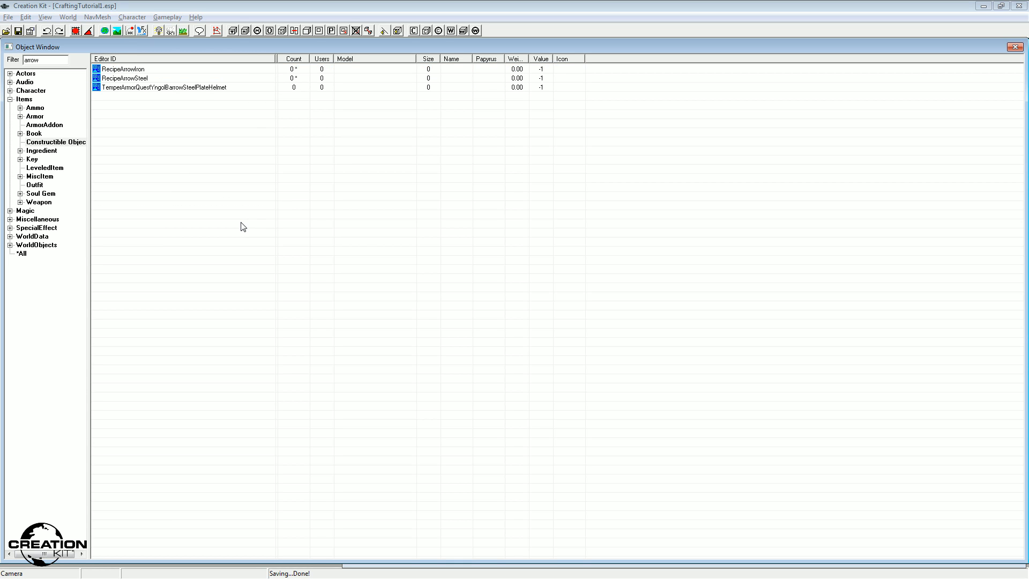